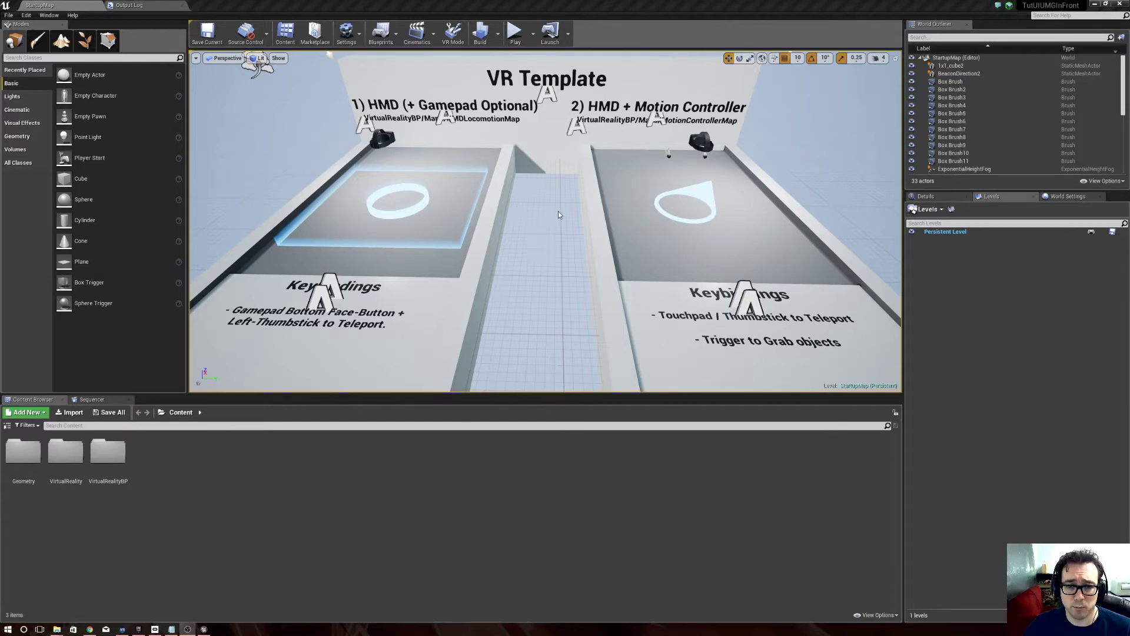
Step: Load the MotionControllerMap level from VirtualRealityBP/Maps
right_click_drag(559, 215, 549, 230)
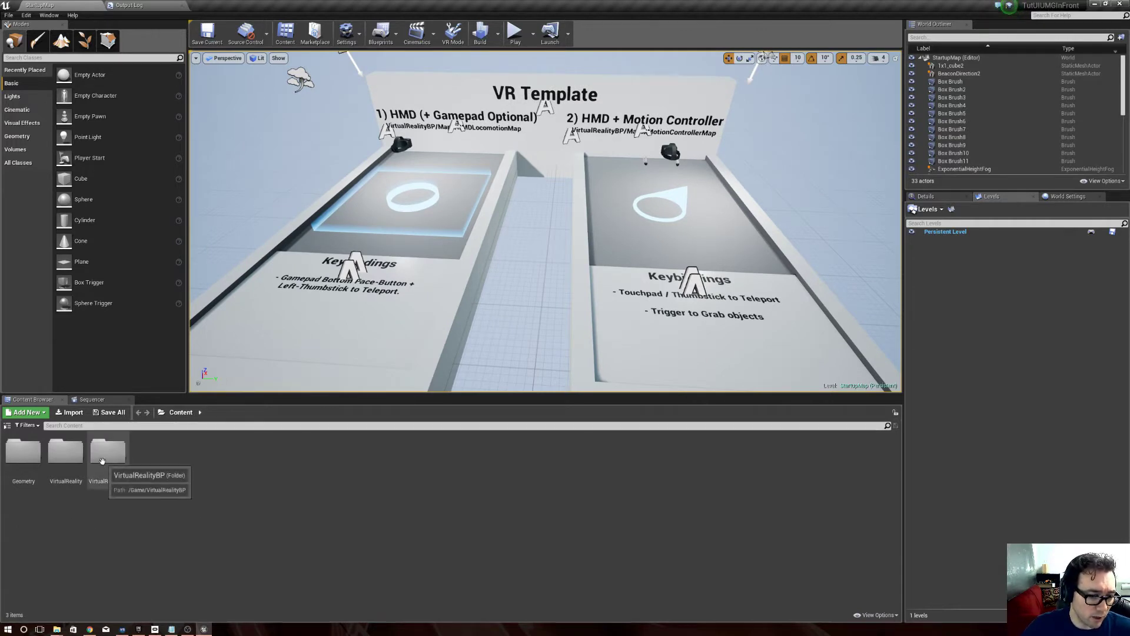
left_click(111, 468)
left_click(7, 425)
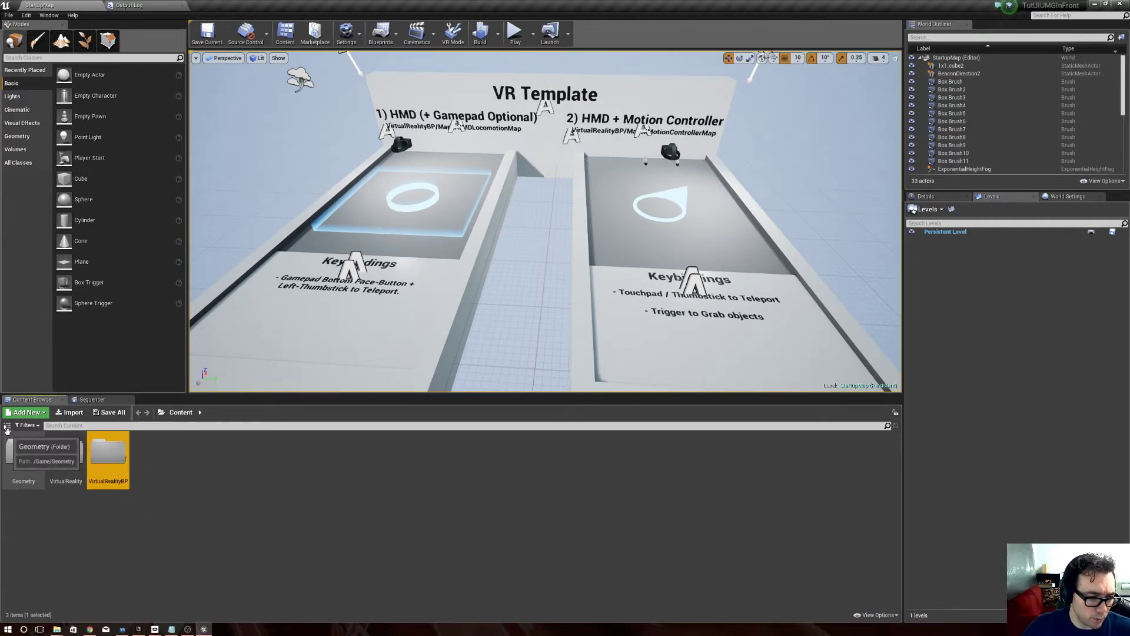
left_click(37, 459)
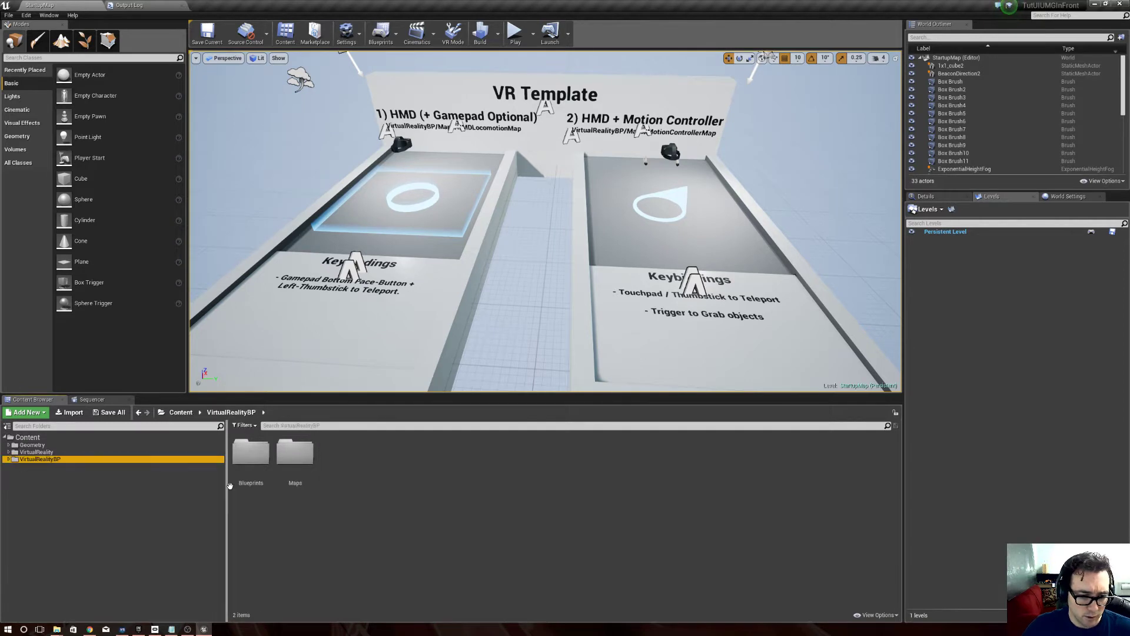
double_click(294, 459)
double_click(346, 474)
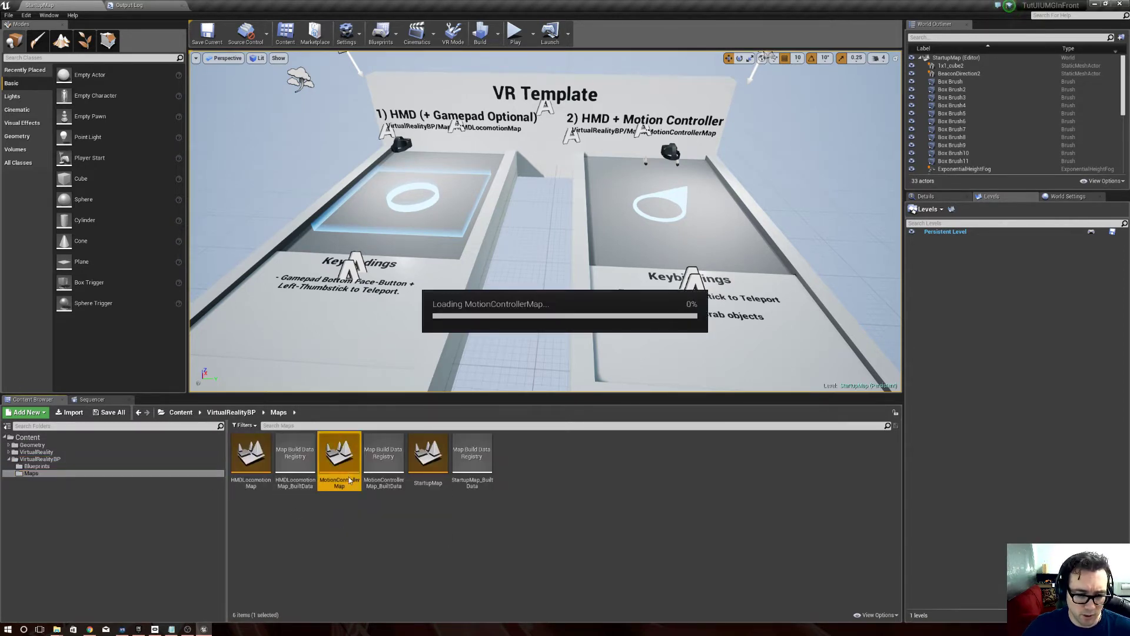
right_click_drag(383, 353, 88, 353)
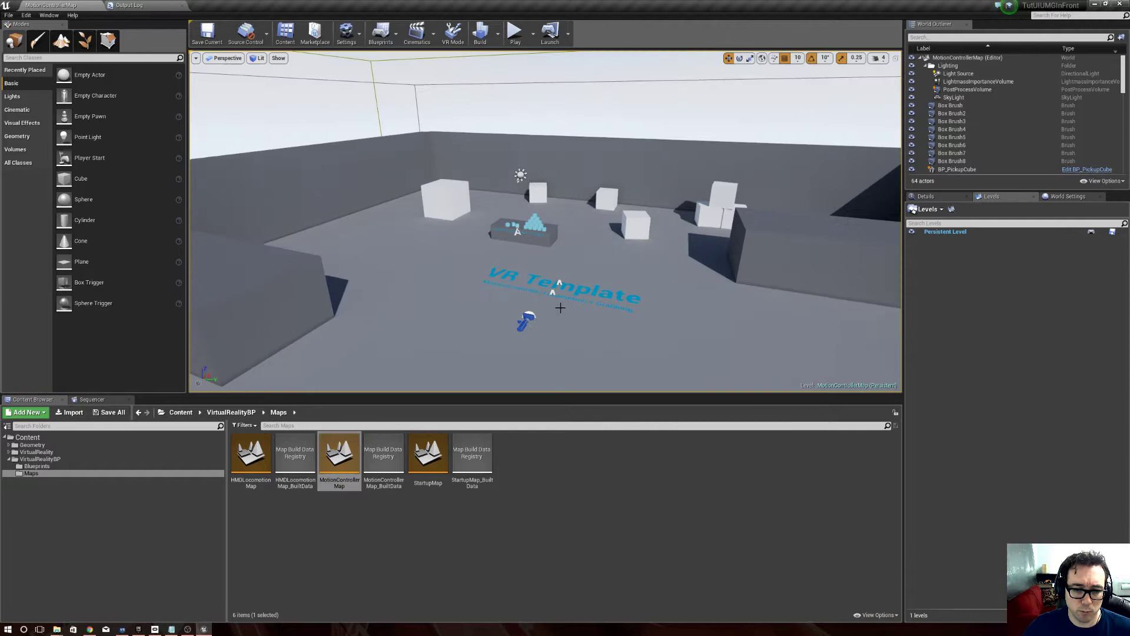
Step: Create a Widget Blueprint named NewWidgetBlueprint in Content and open it
left_click(36, 465)
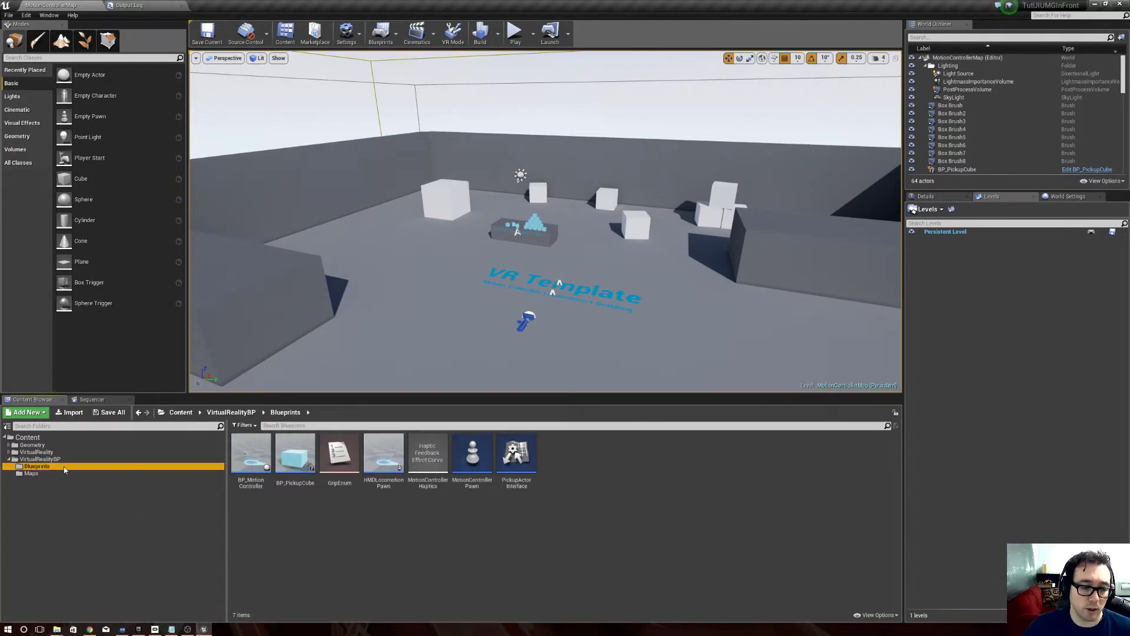
left_click(27, 437)
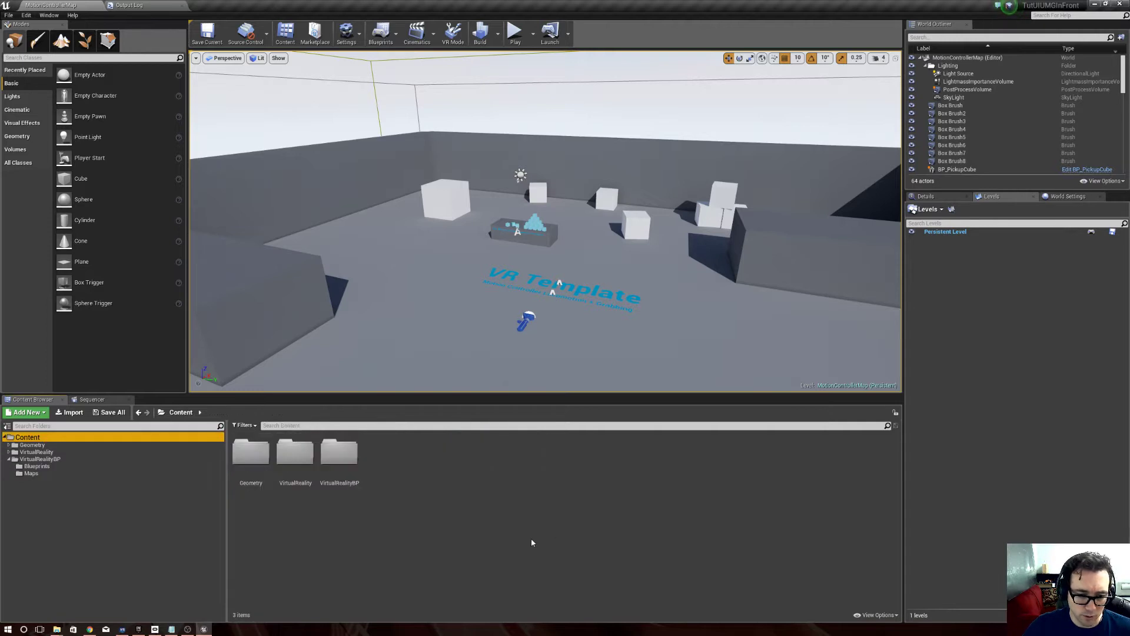
right_click(551, 540)
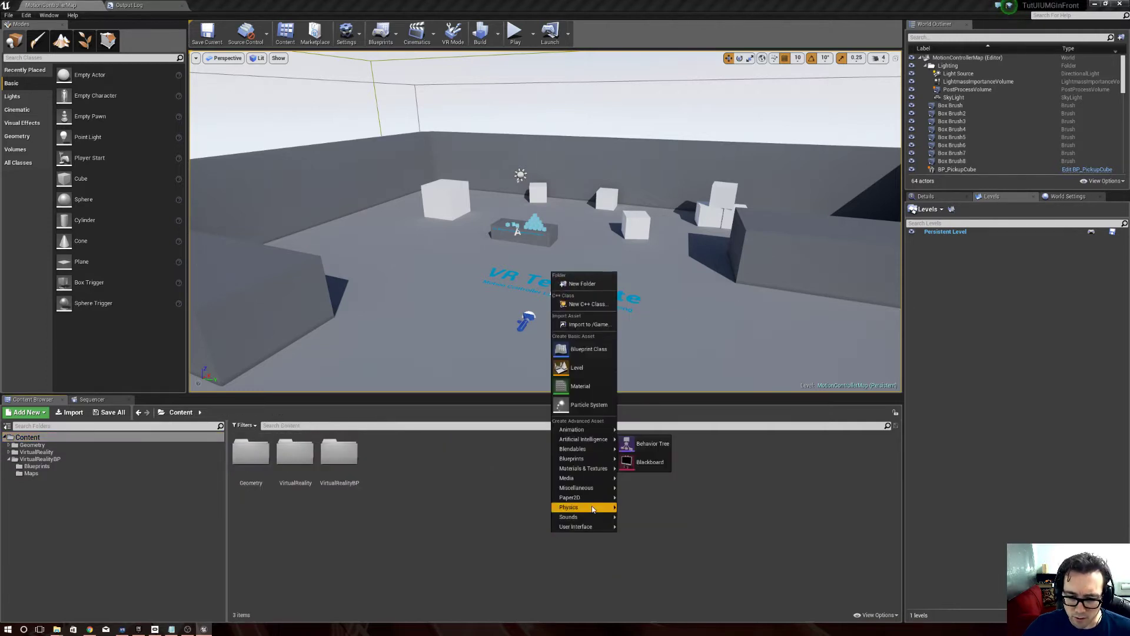
mouse_move(592, 527)
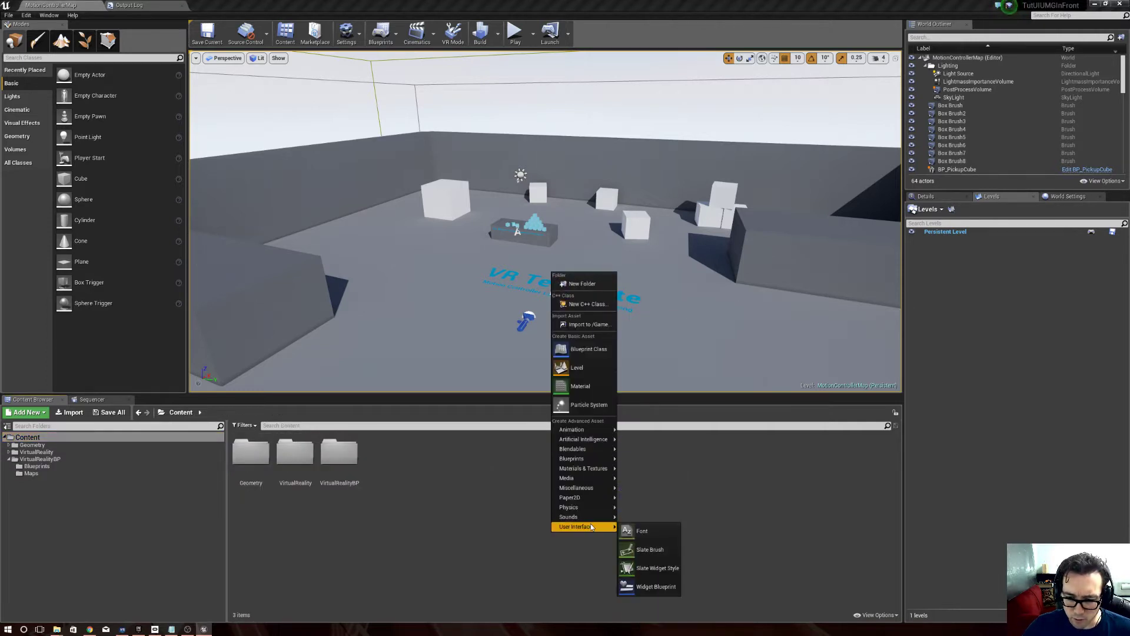
left_click(657, 588)
key("Return")
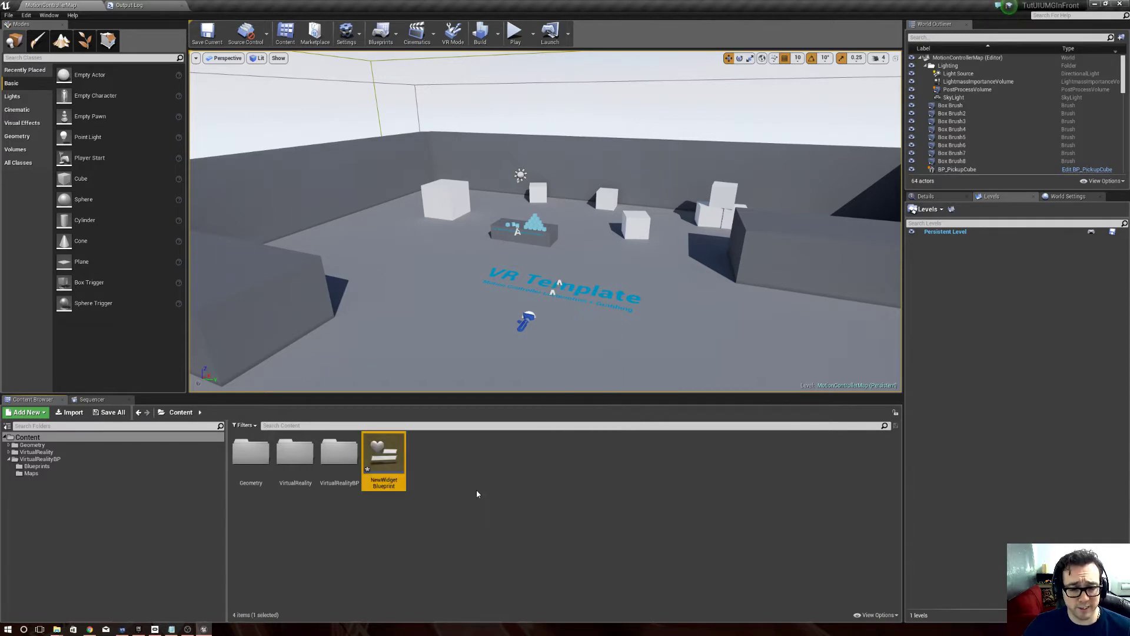
double_click(403, 473)
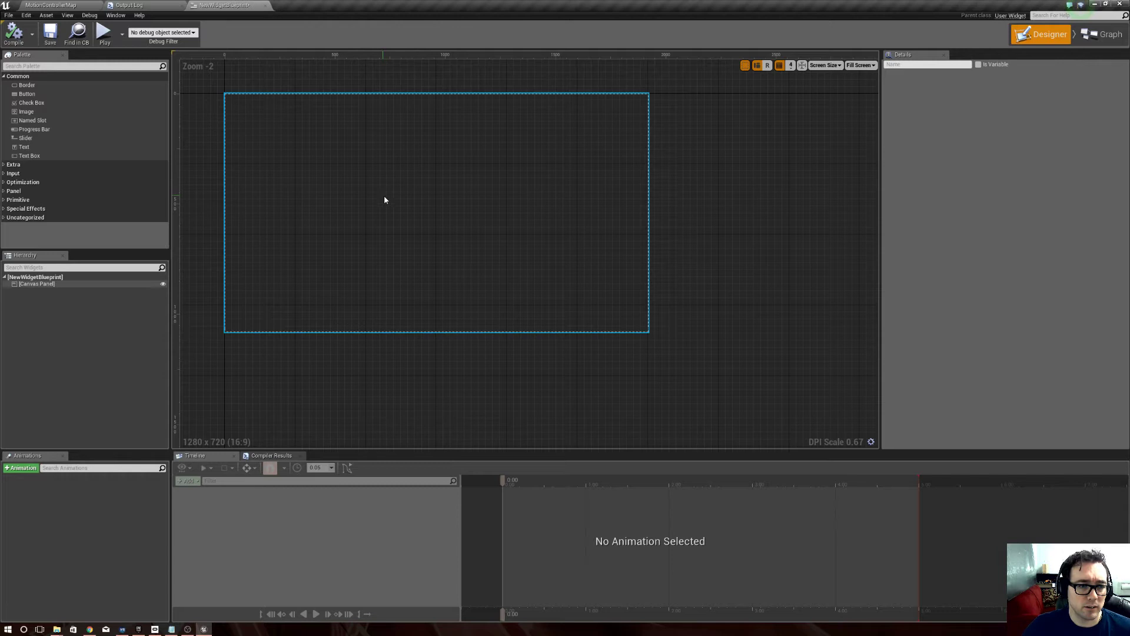
Step: Add an enlarged Text Block with font size 300, then go back to MotionControllerMap
left_click_drag(25, 147, 694, 328)
left_click_drag(580, 270, 552, 236)
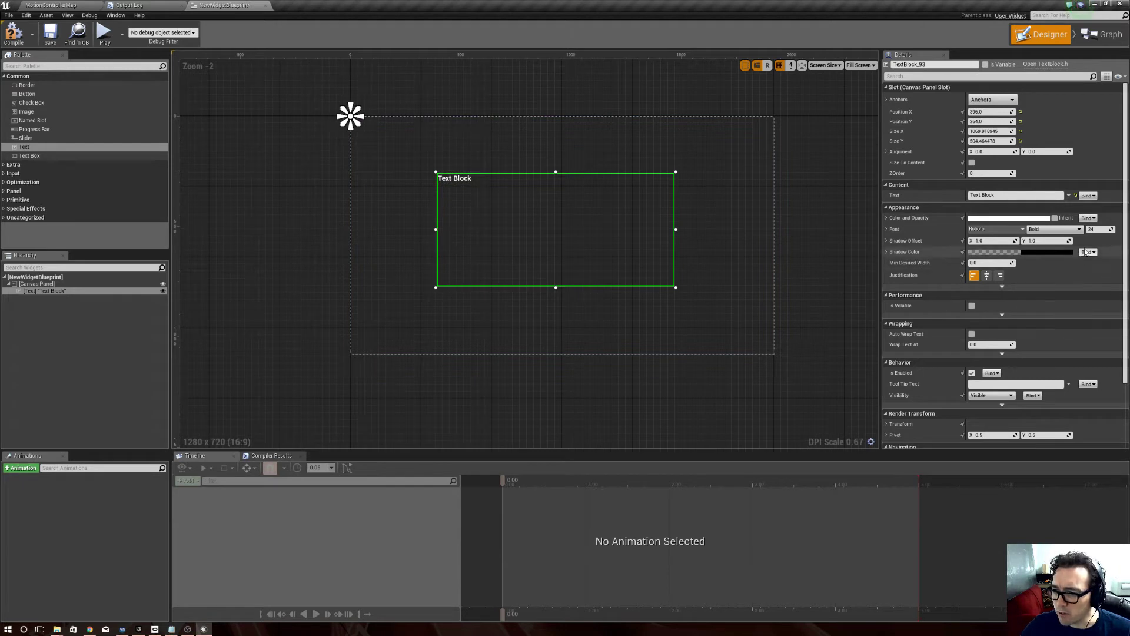
left_click(1093, 229)
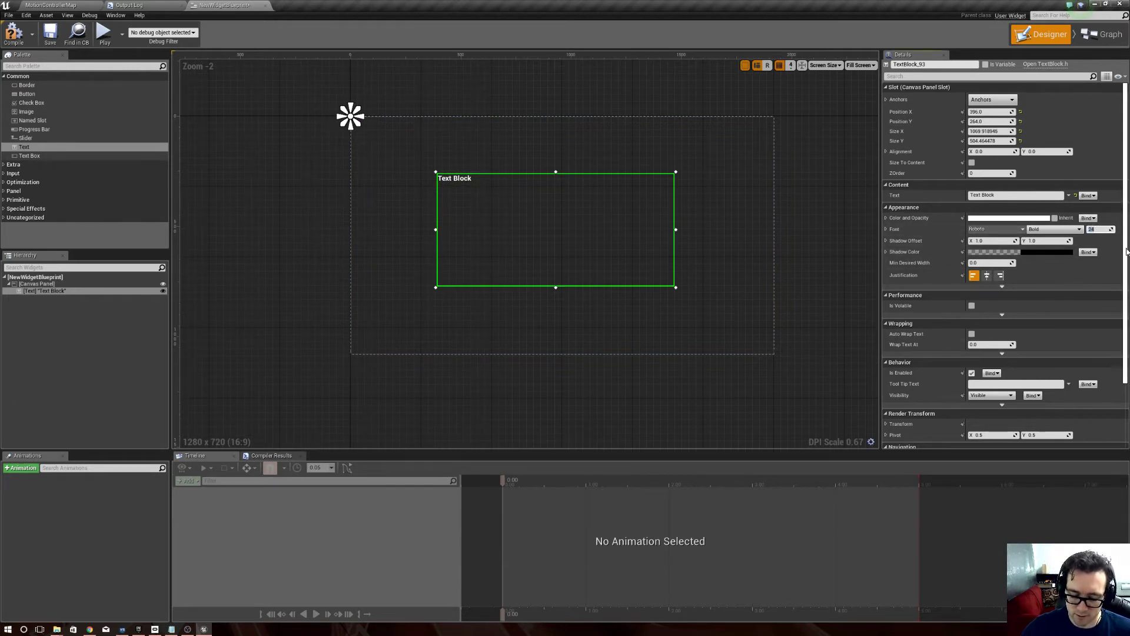
type("300")
key("Return")
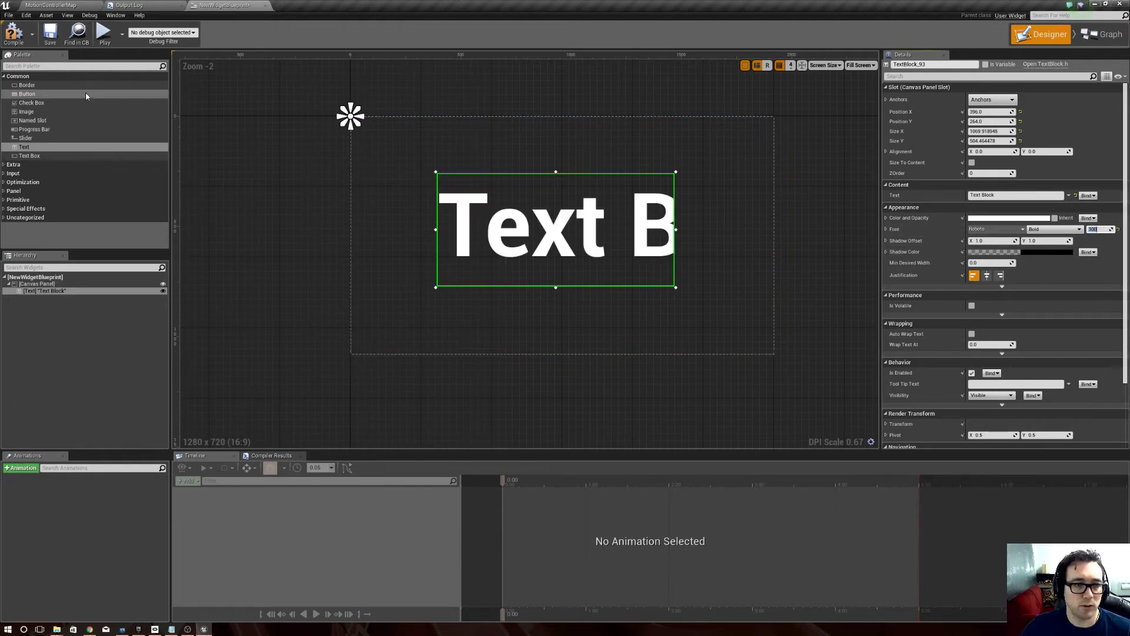
left_click(51, 5)
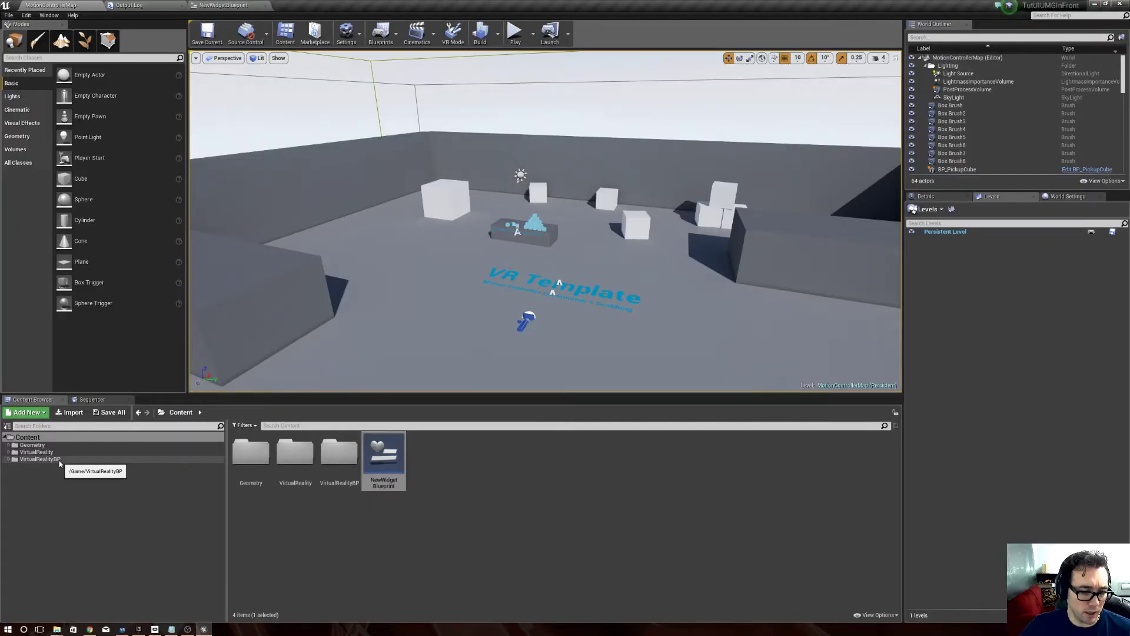
Step: Open MotionControllerPawn from the VirtualRealityBP/Blueprints folder
left_click(40, 459)
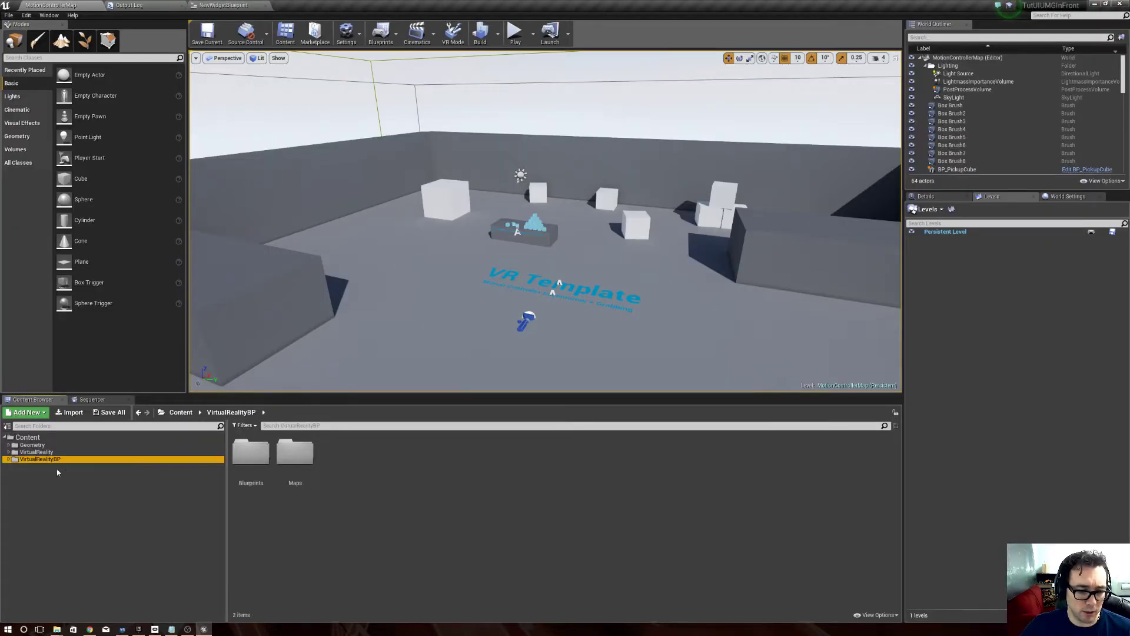
left_click(8, 460)
left_click(30, 472)
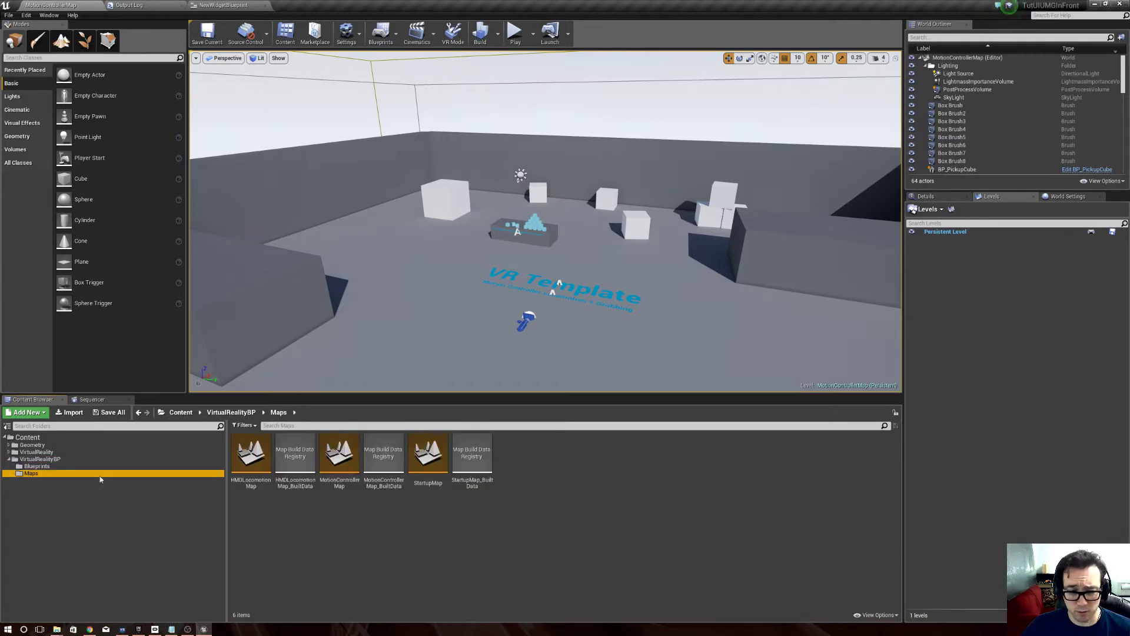
left_click(36, 466)
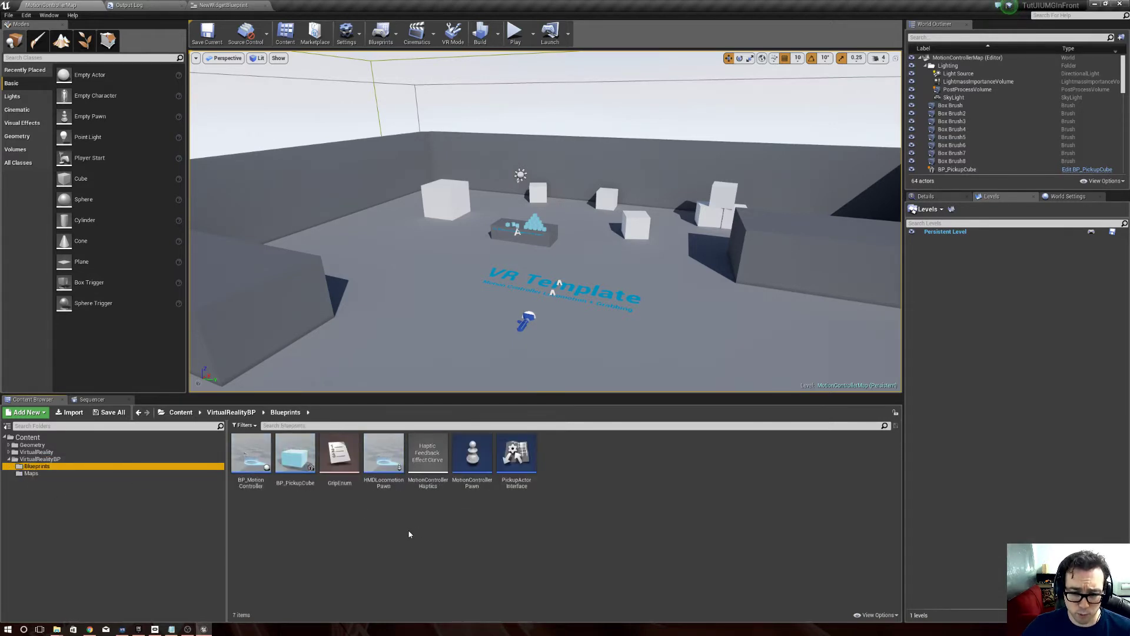
double_click(476, 480)
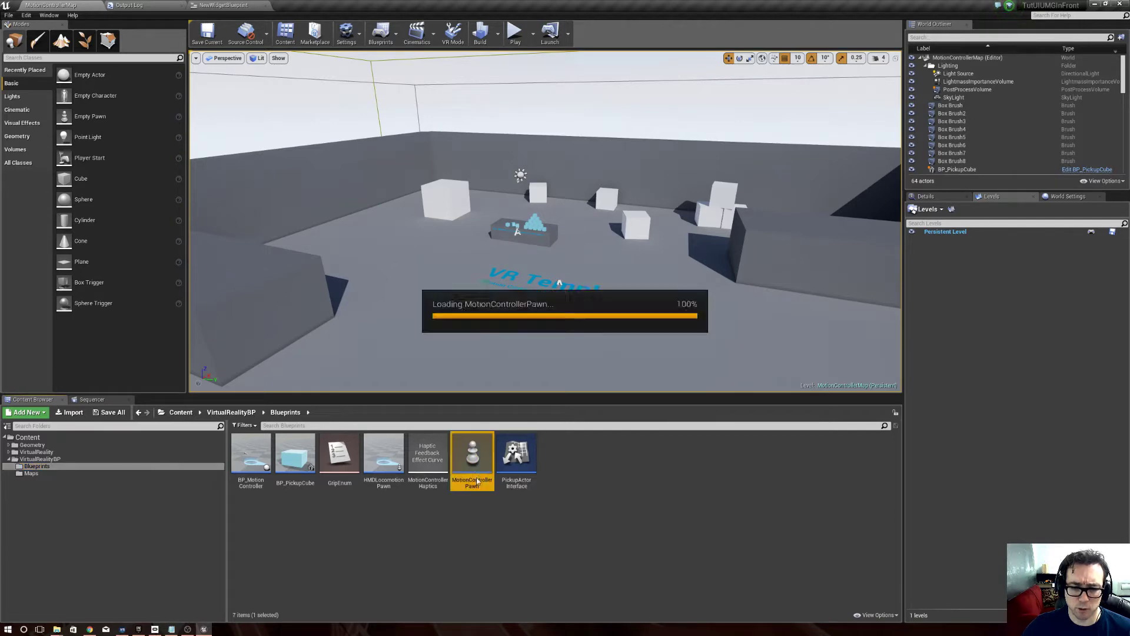
Step: Add a Widget component under the pawn's Camera component
left_click(219, 55)
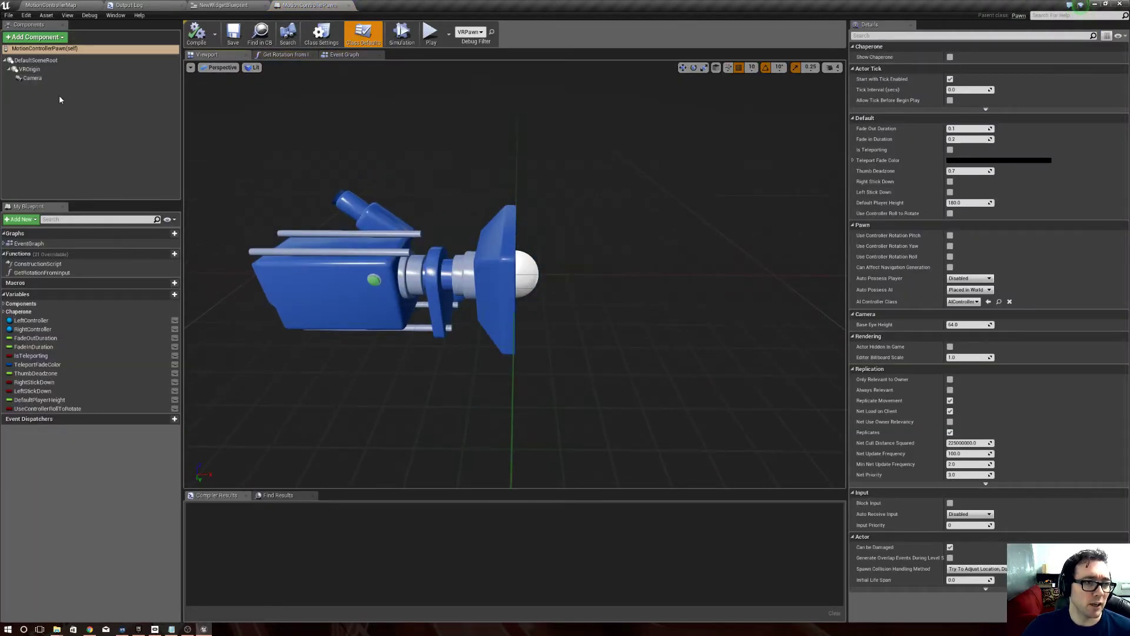
left_click(52, 80)
left_click(47, 37)
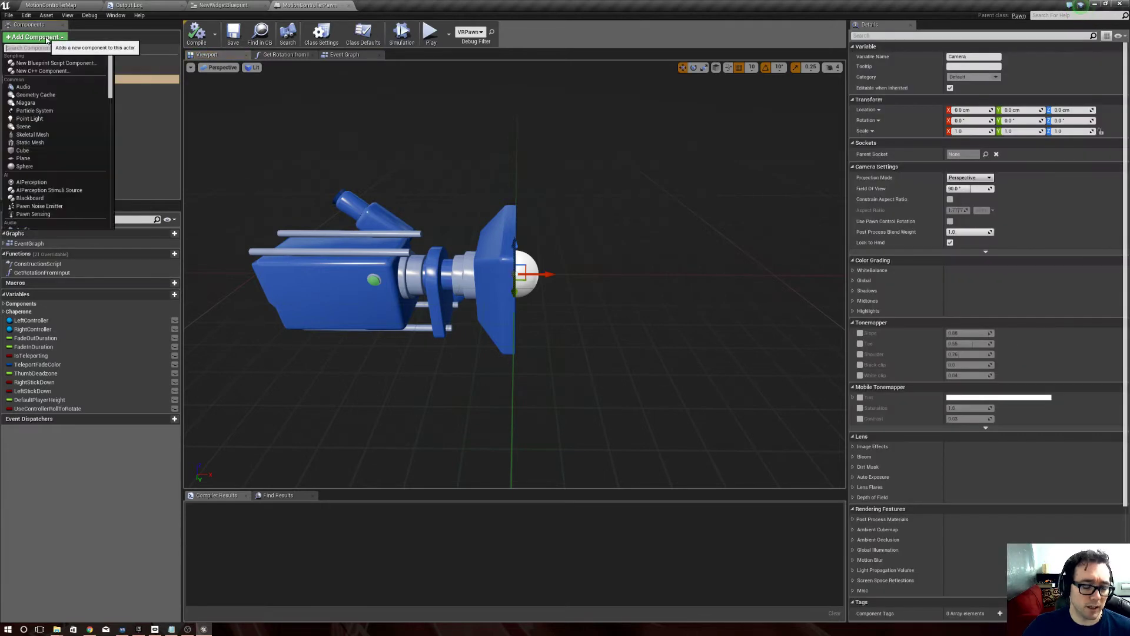
type("wid")
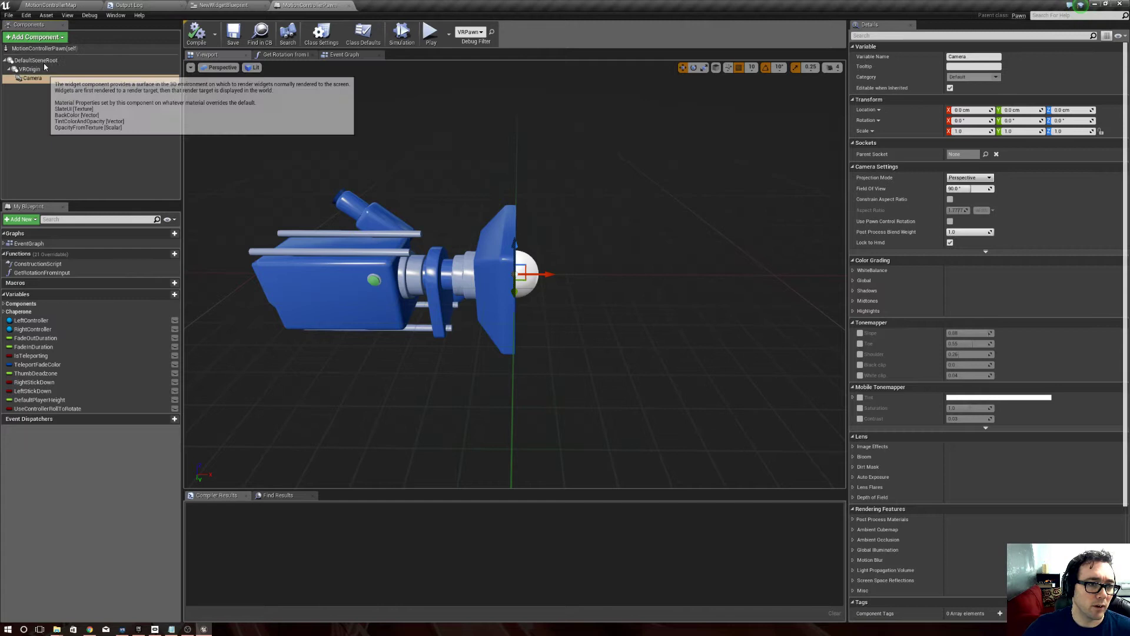
left_click(24, 63)
Step: Move the widget 20 cm along X and set its Widget Class to NewWidgetBlueprint
left_click(59, 87)
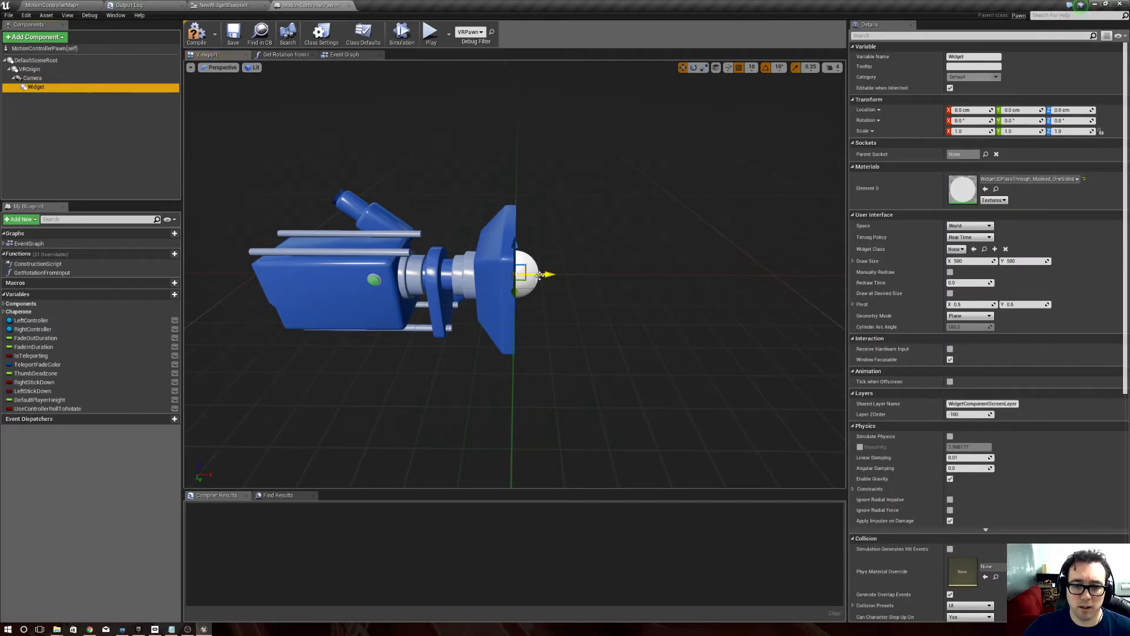
left_click_drag(539, 275, 603, 277)
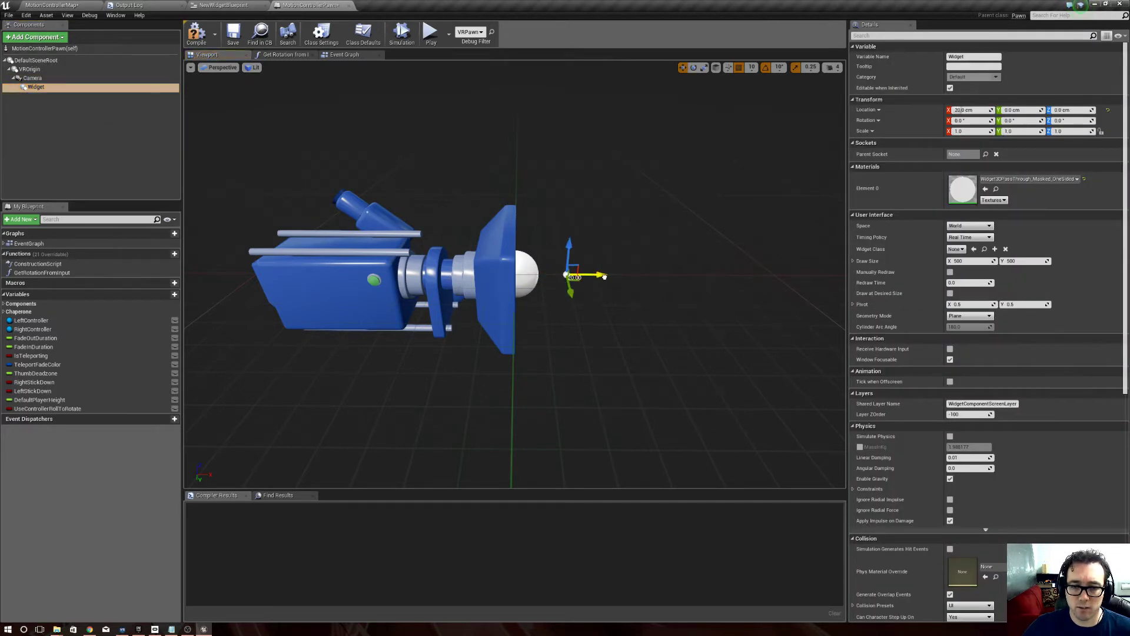
left_click(958, 249)
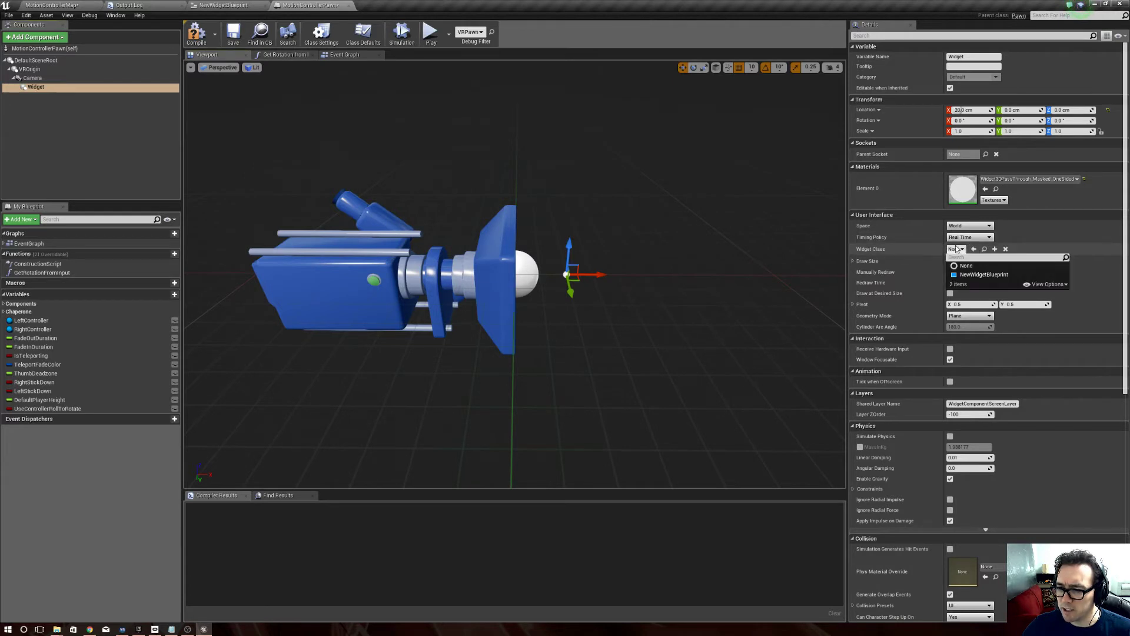
left_click(982, 275)
left_click_drag(836, 306, 839, 413, "alt")
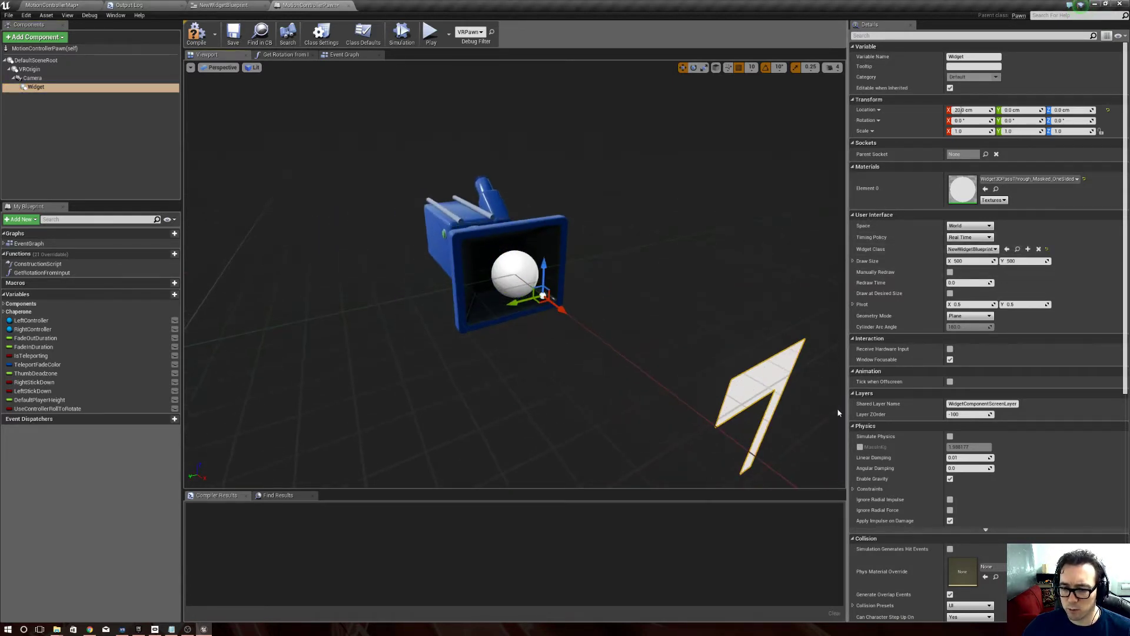
Step: Set the widget's Draw Size to 2048 by 2048
left_click(962, 261)
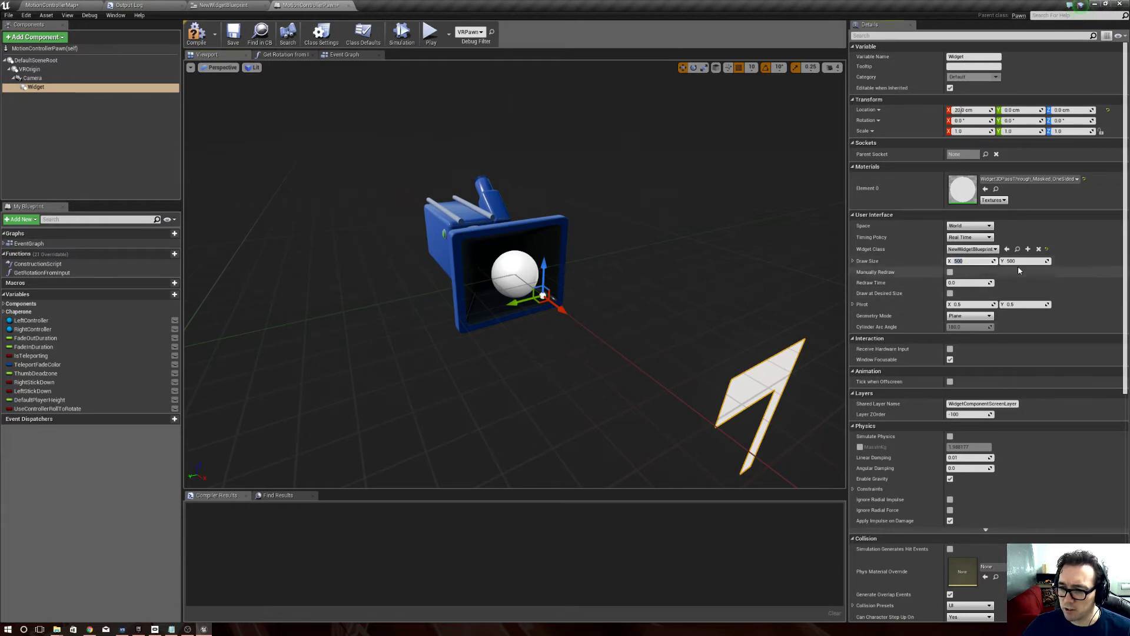
type("2048")
key("Tab")
type("20")
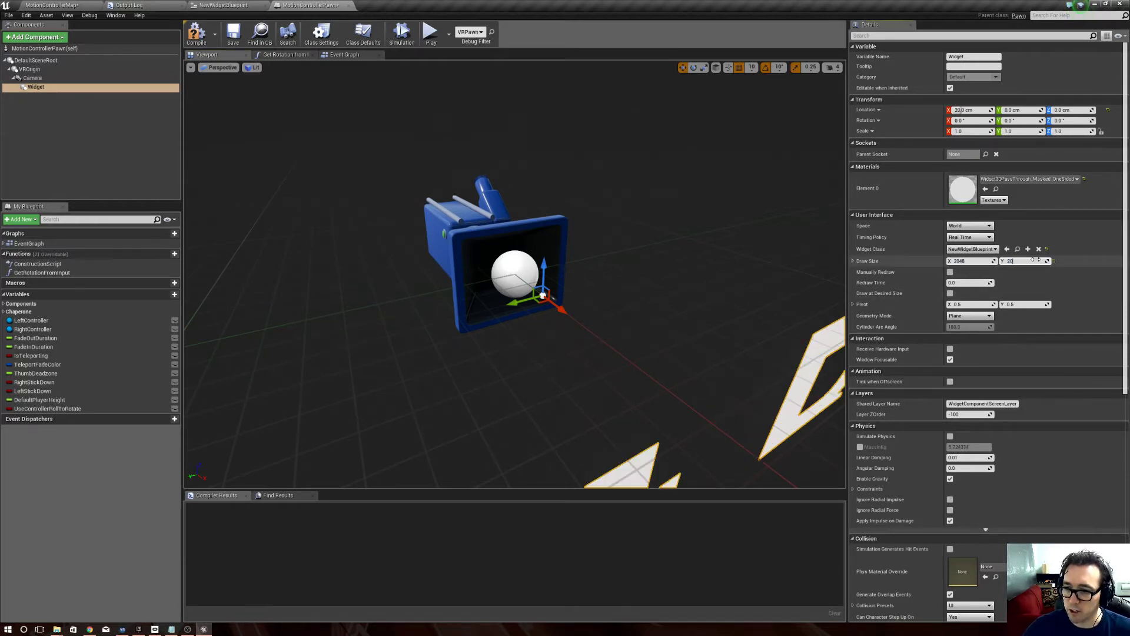
key("Return")
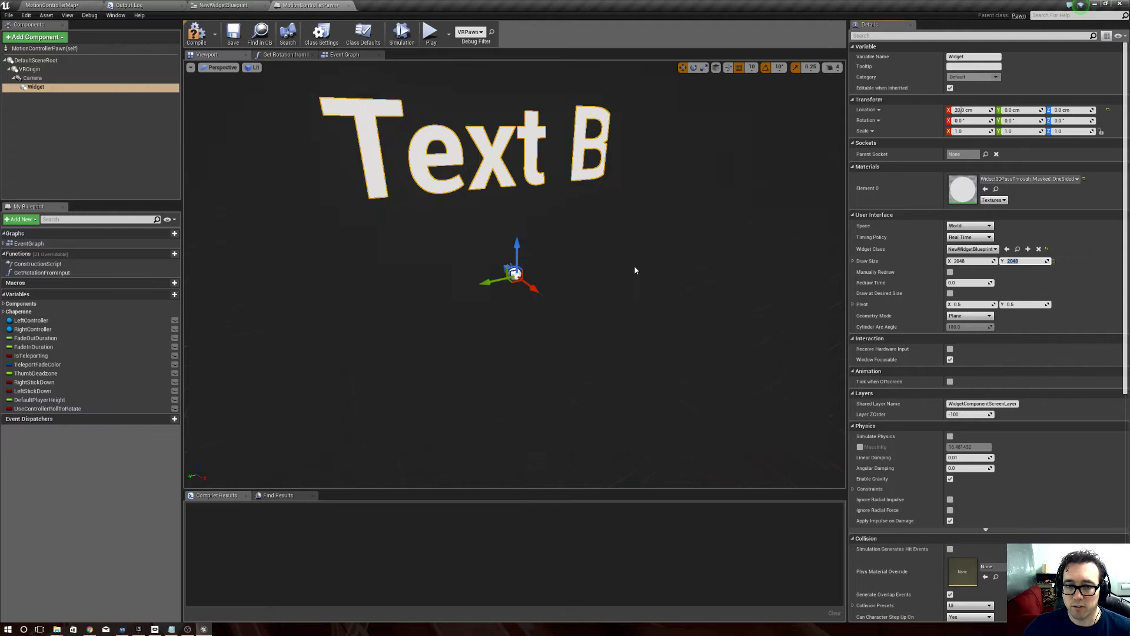
Step: Rotate the widget to about -180 yaw and compile the pawn blueprint
key("e")
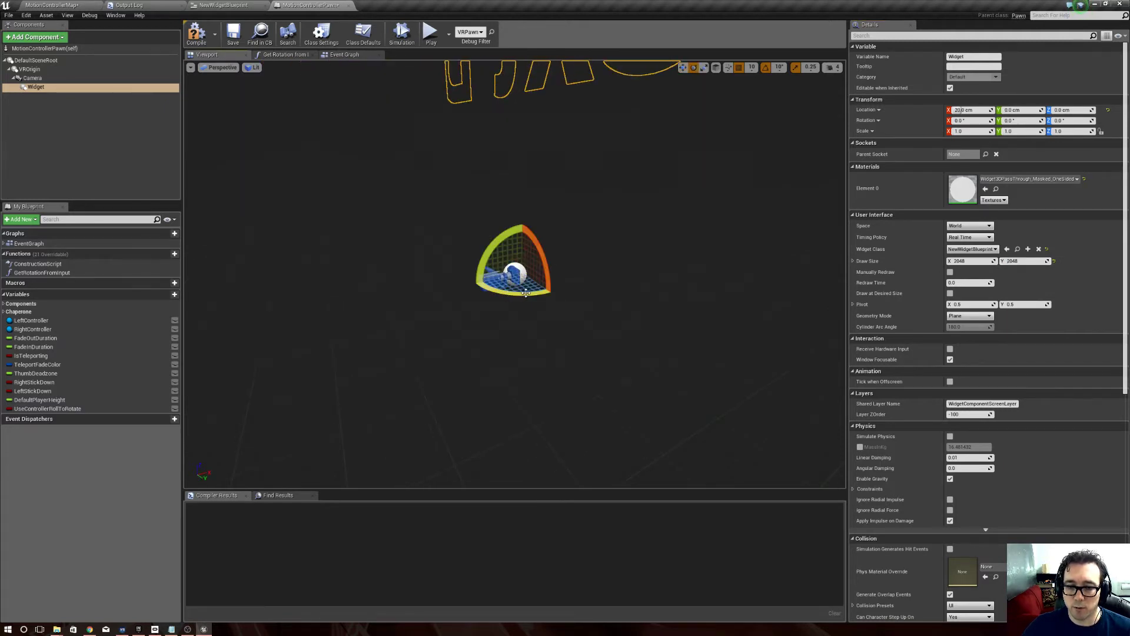
left_click_drag(533, 292, 621, 266)
key("w")
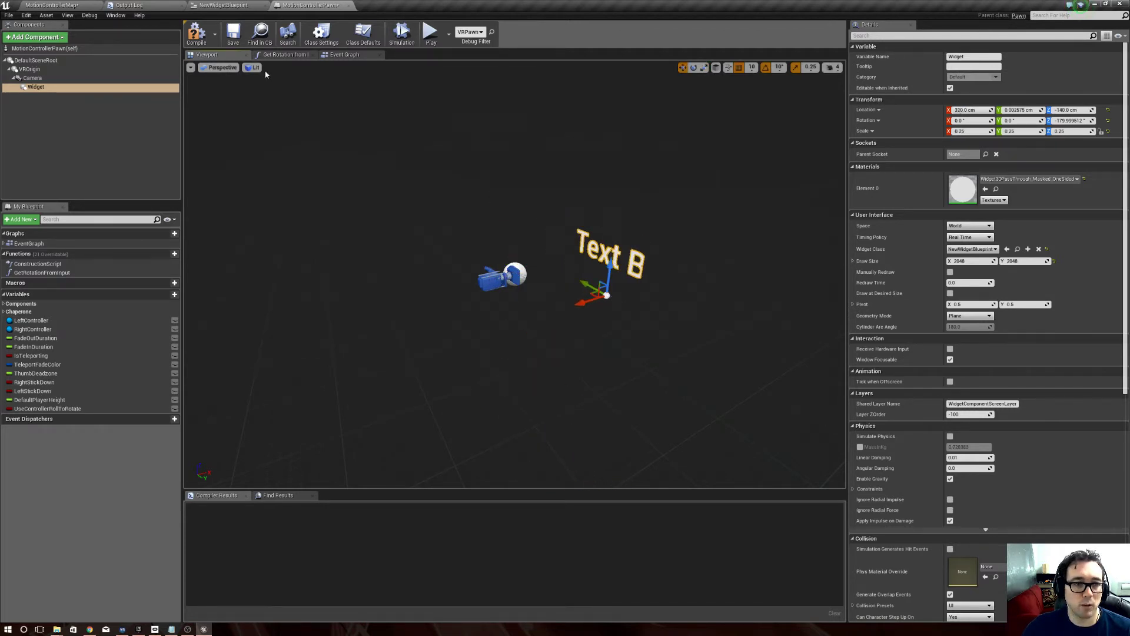
left_click(196, 34)
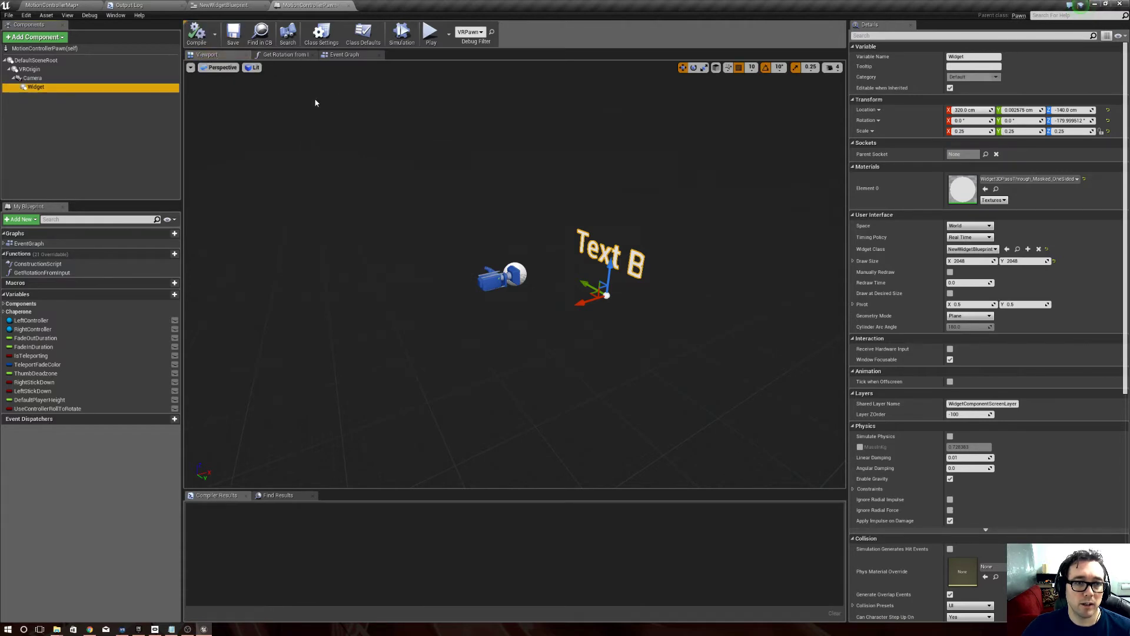
left_click(448, 45)
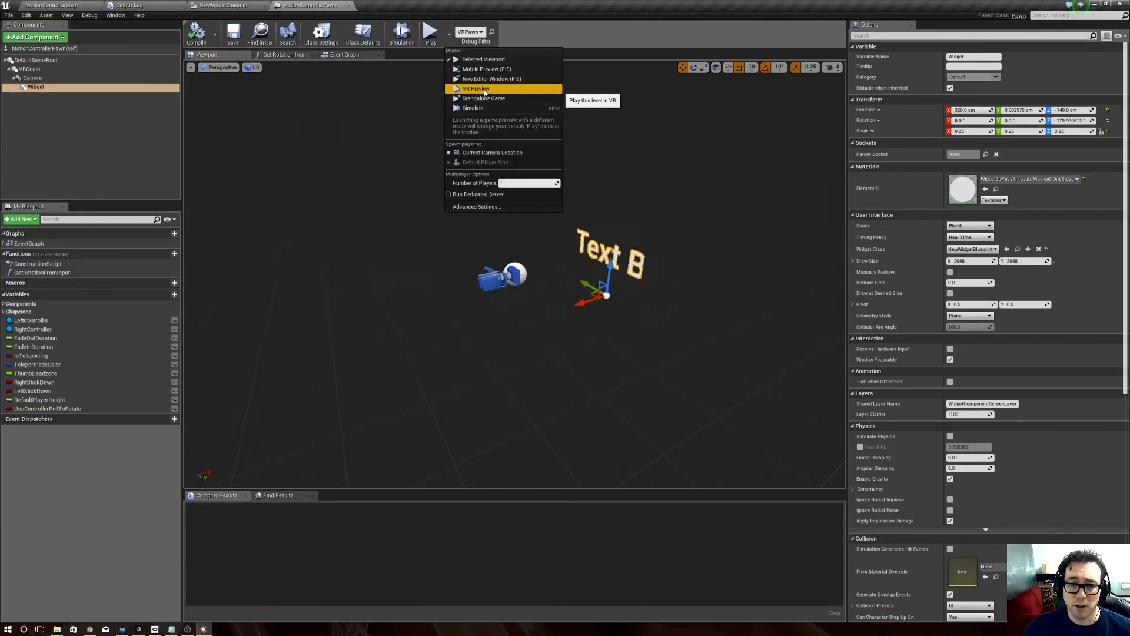
left_click(484, 89)
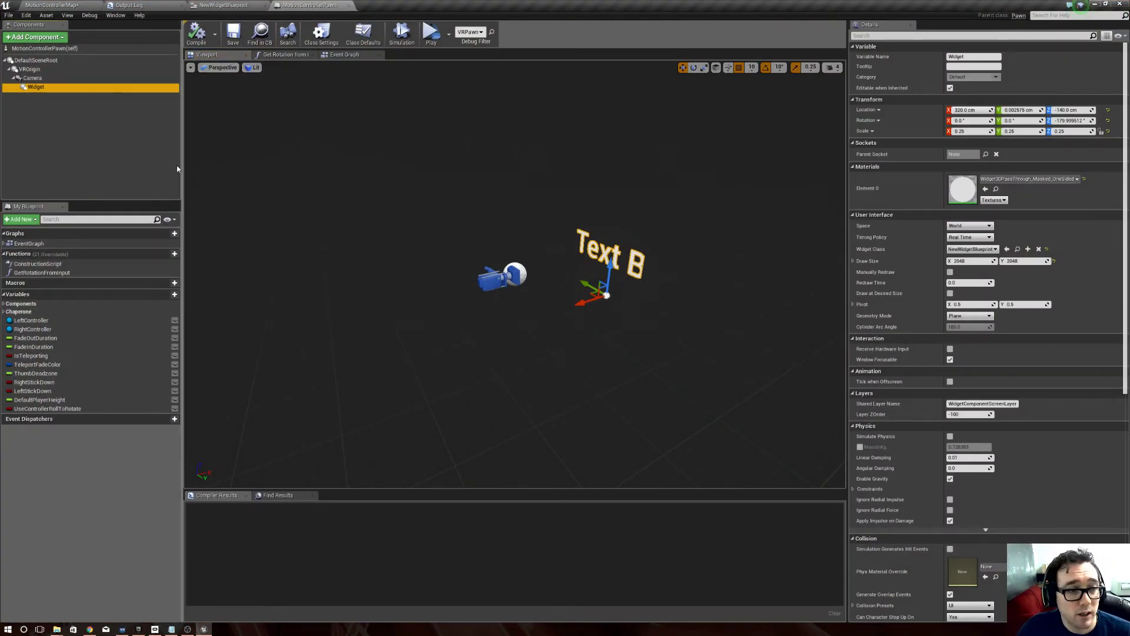
Step: Set the Widget component's Rendering Blend Mode to Transparent
scroll(909, 377, "down", 5)
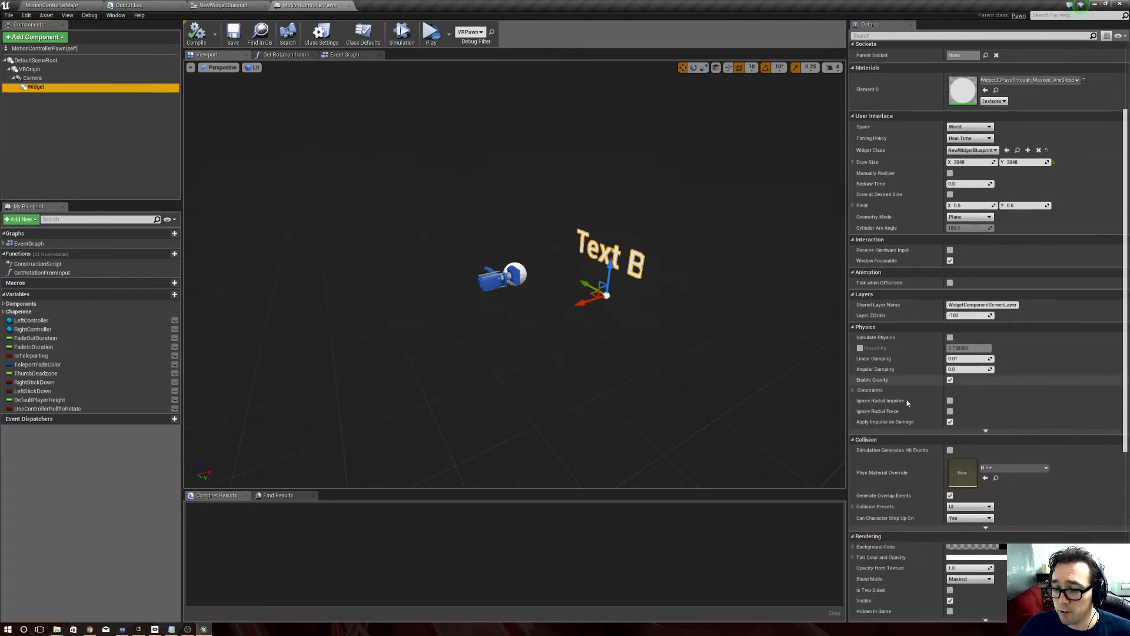
scroll(907, 406, "down", 3)
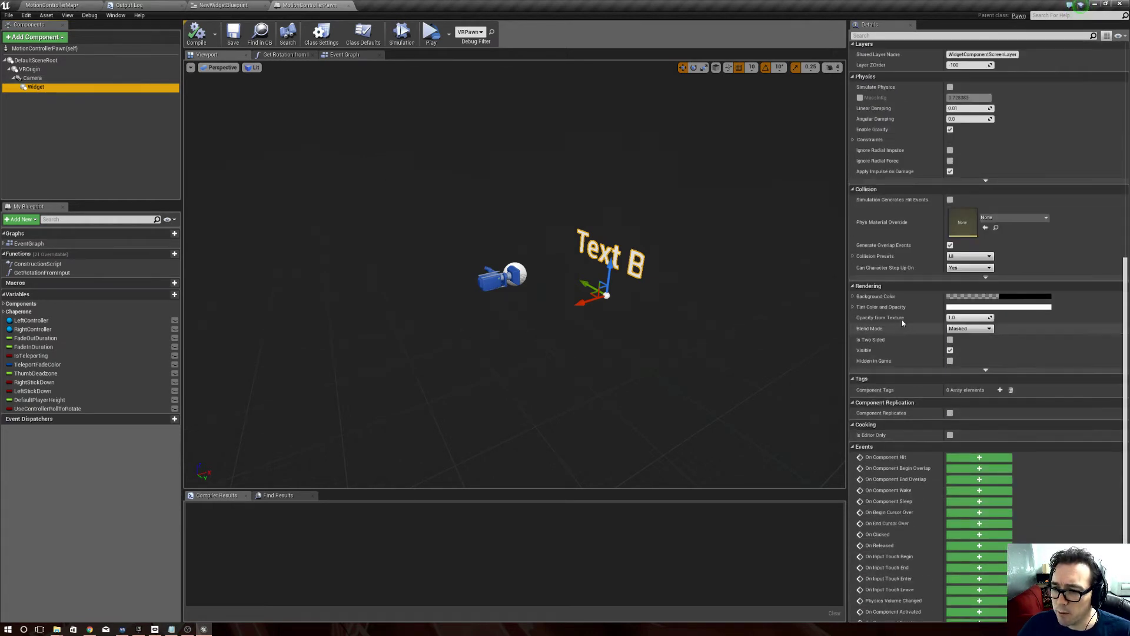
left_click(970, 384)
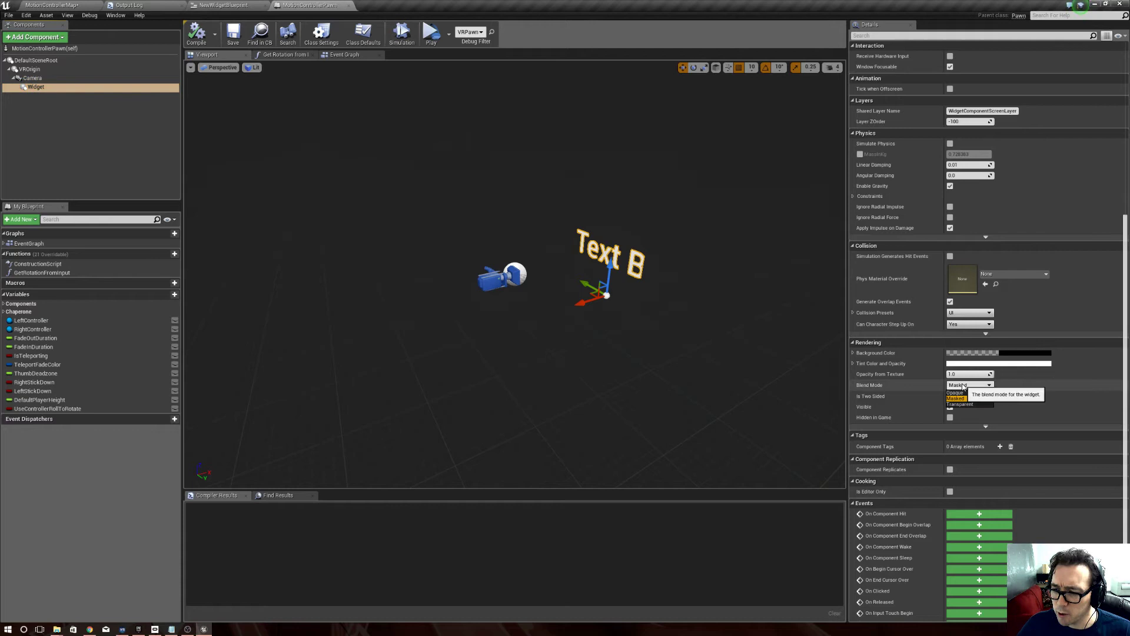
left_click(970, 405)
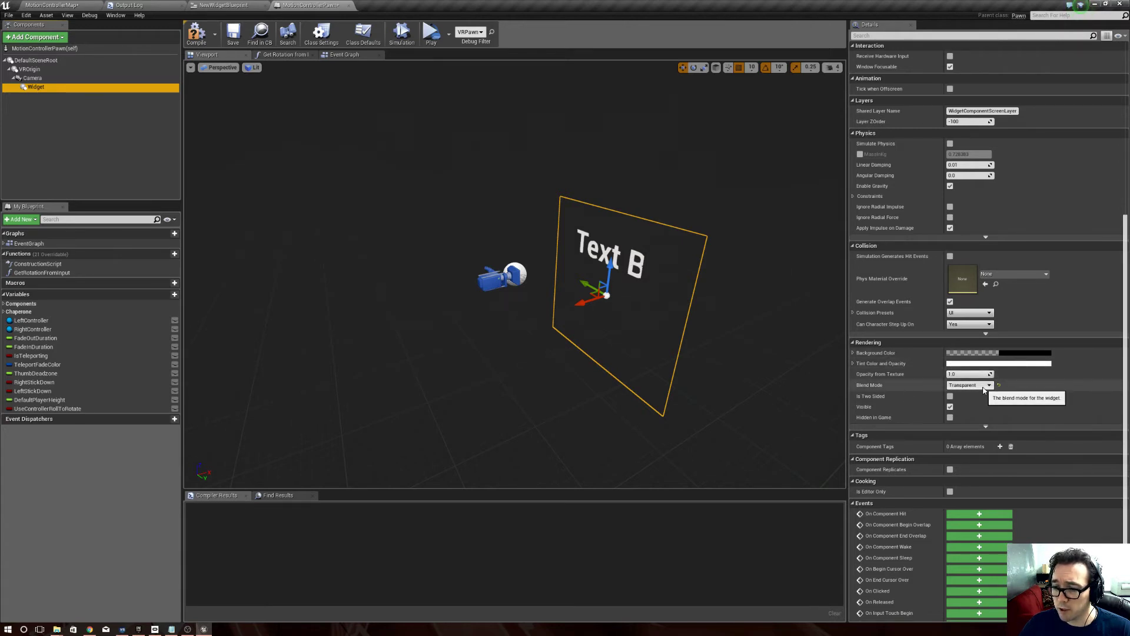
scroll(1090, 332, "up", 10)
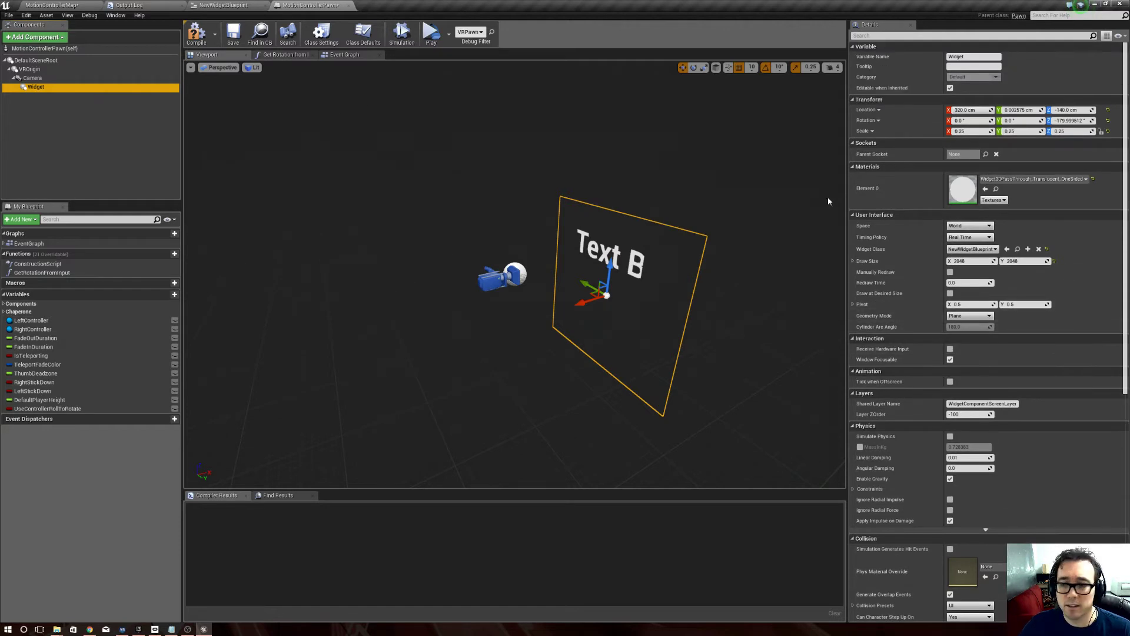
Step: Save the pawn and open the widget's translucent material instance
left_click(234, 37)
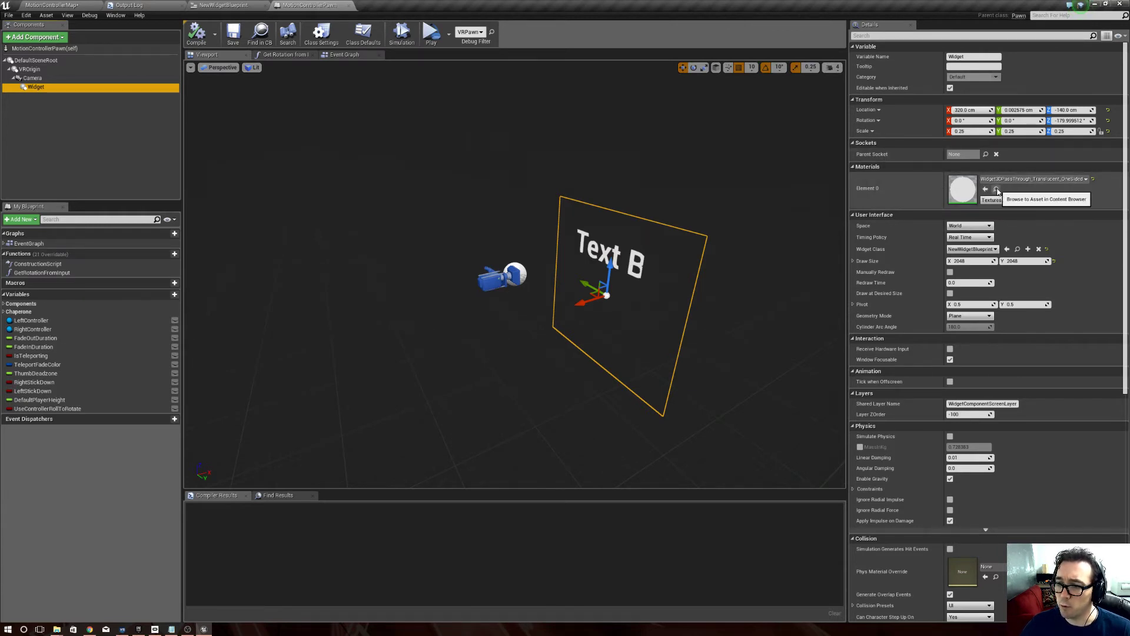
left_click(996, 190)
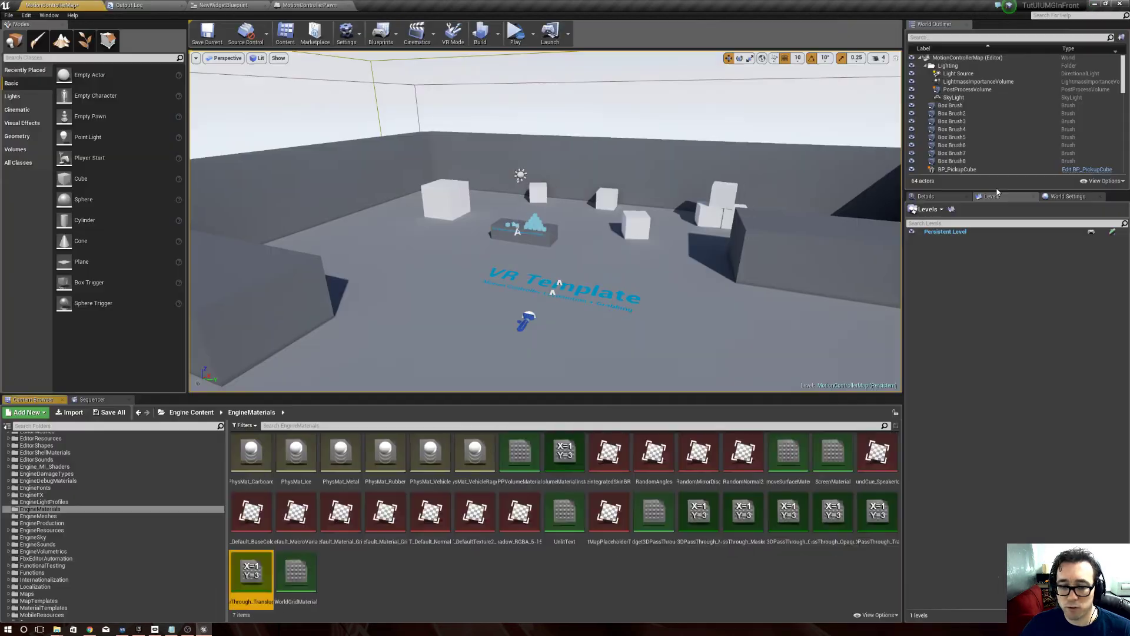
scroll(136, 525, "up", 5)
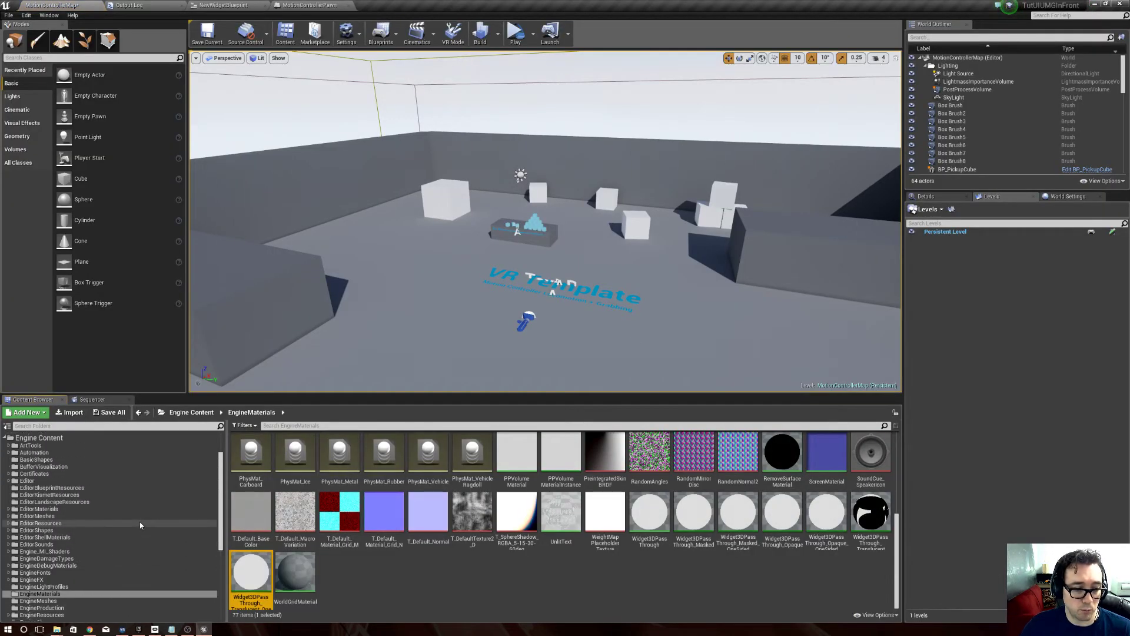
scroll(155, 532, "down", 5)
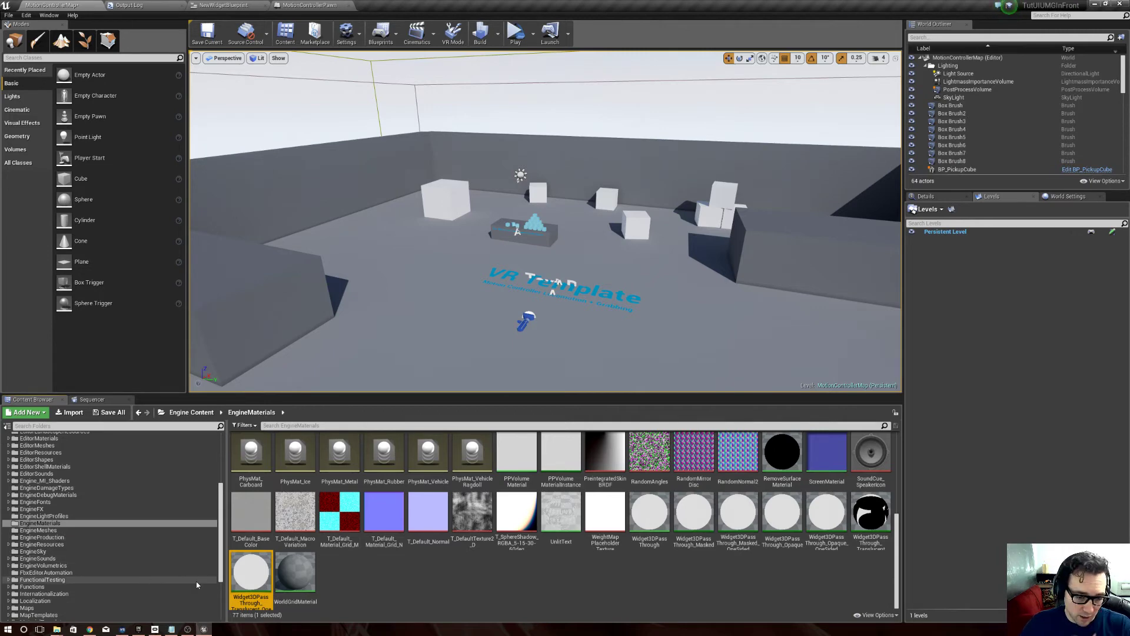
double_click(256, 582)
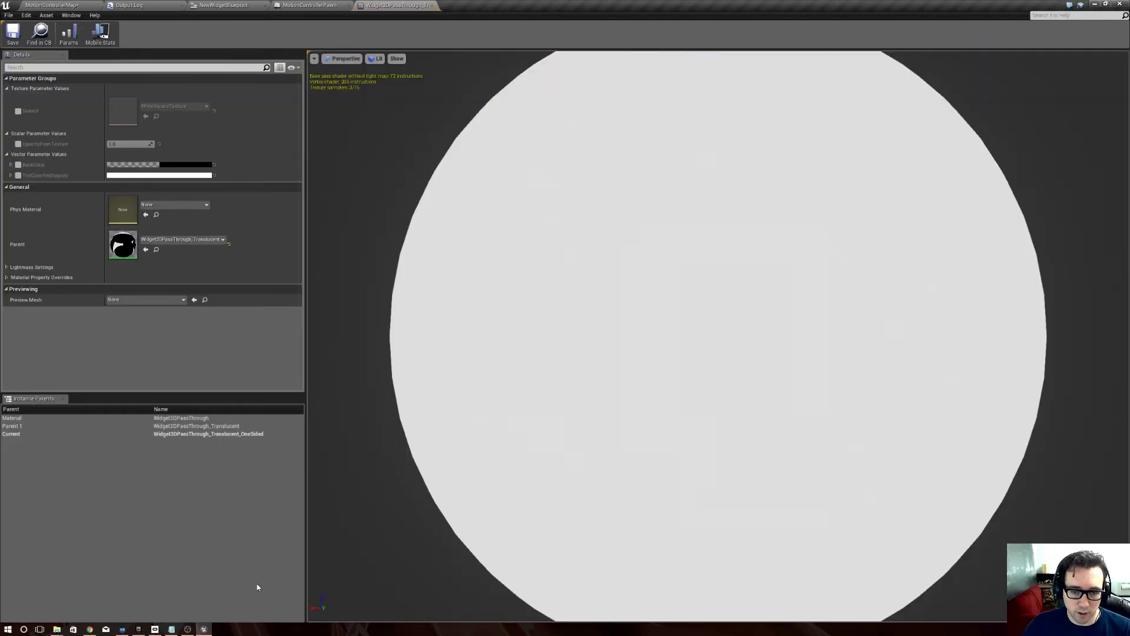
Step: Follow the parent links up to the Widget3DPassThrough base material and open it
left_click(156, 250)
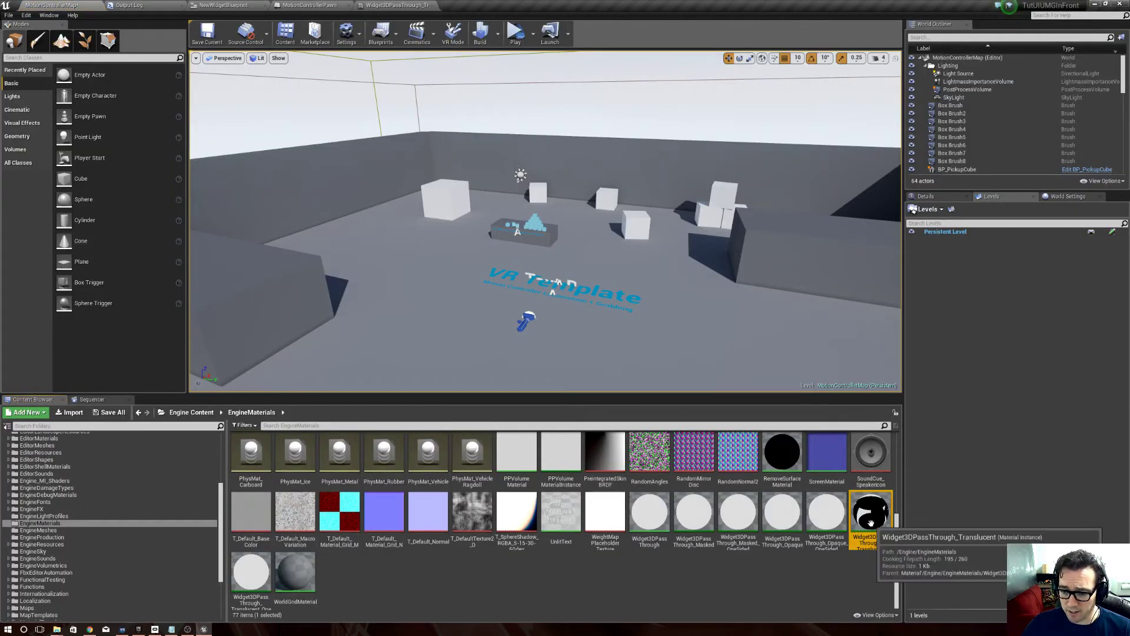
double_click(870, 522)
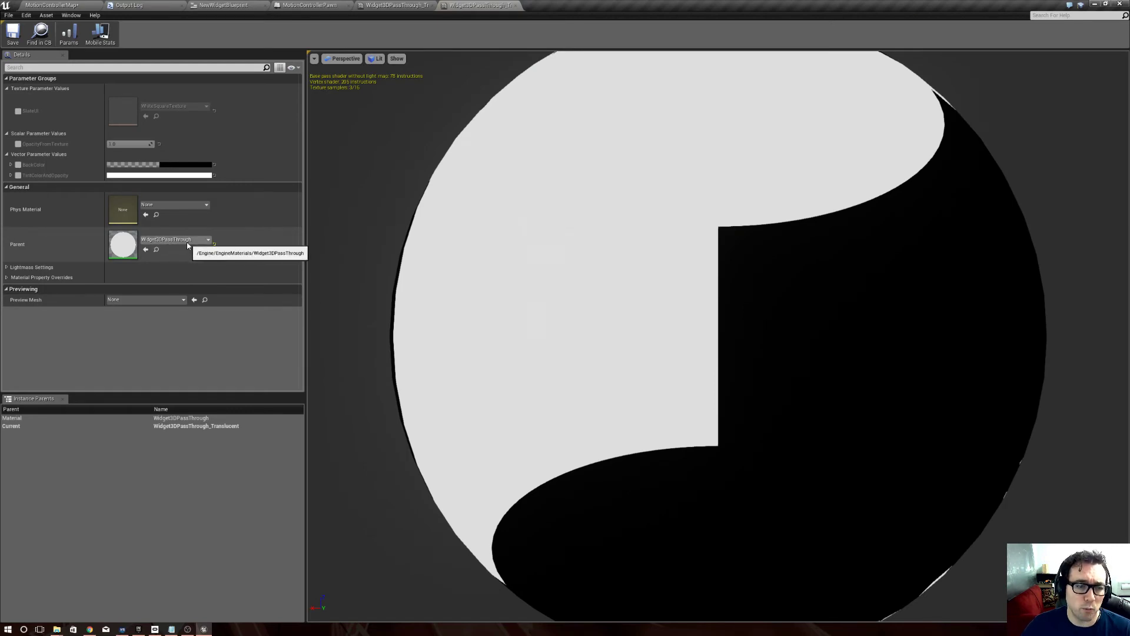
left_click(156, 250)
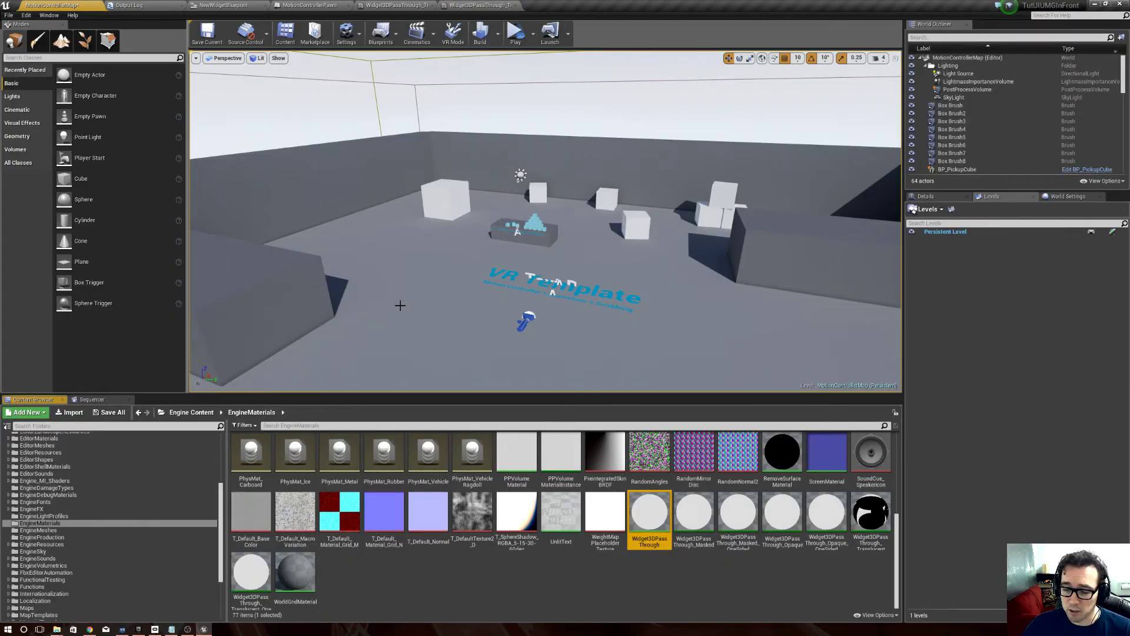
double_click(648, 519)
scroll(505, 266, "down", 5)
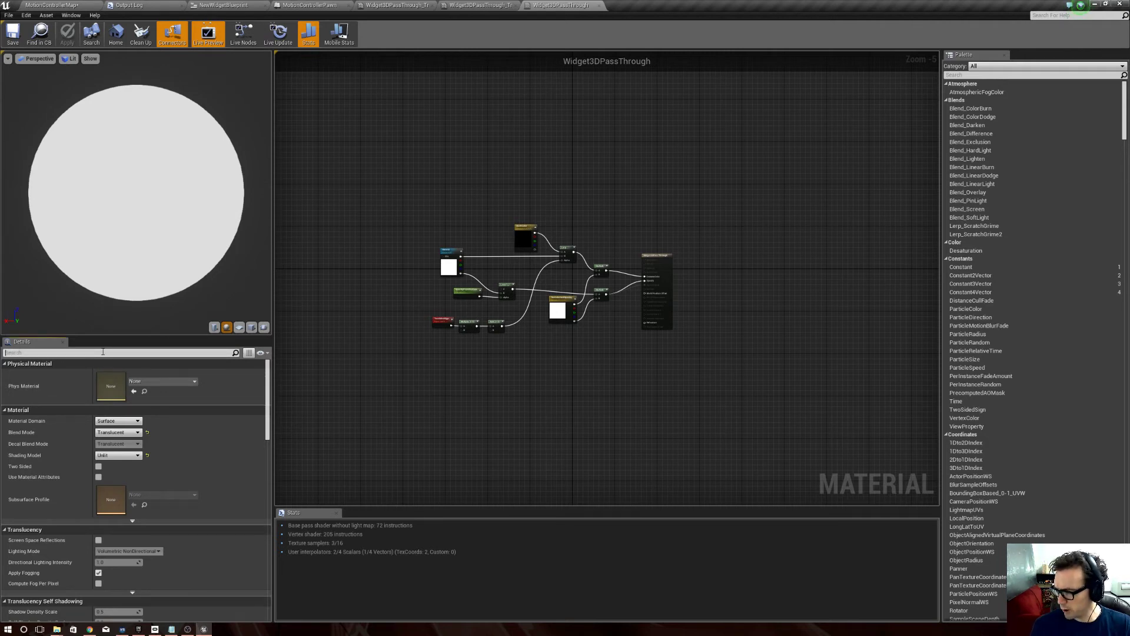
Step: Enable Disable Depth Test on Widget3DPassThrough and save the material
left_click(103, 352)
type("dep")
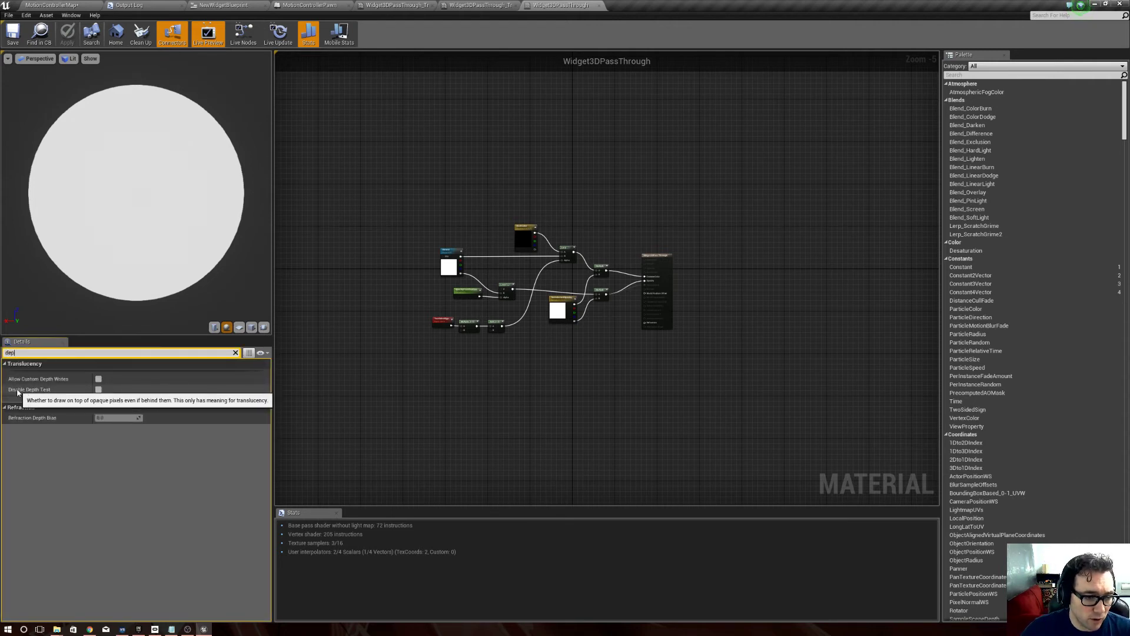
left_click(98, 390)
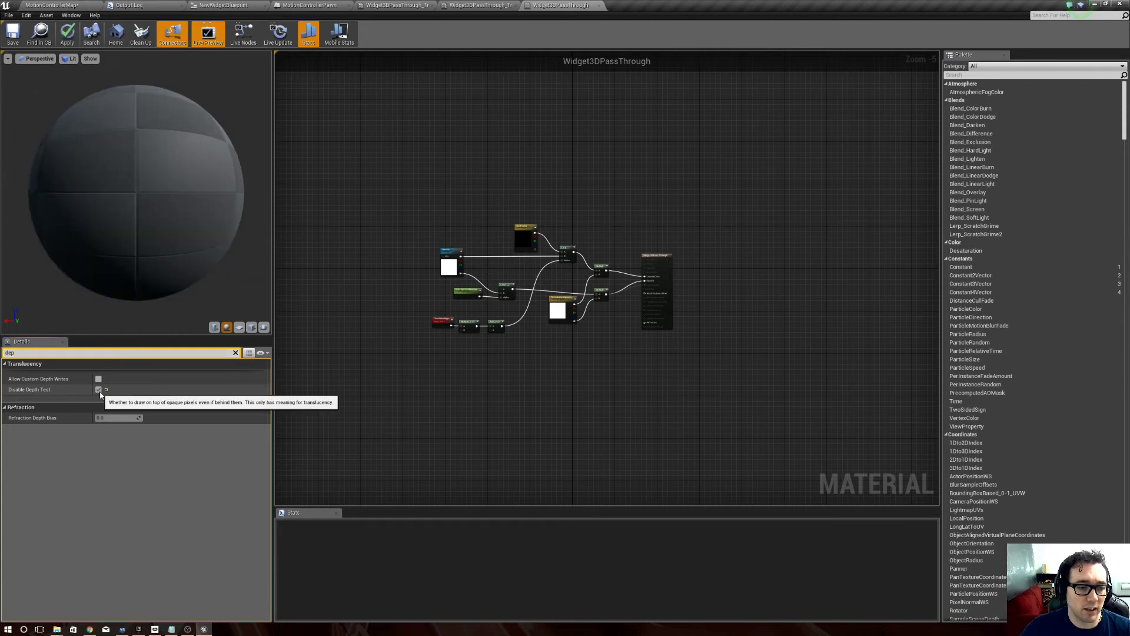
left_click(13, 36)
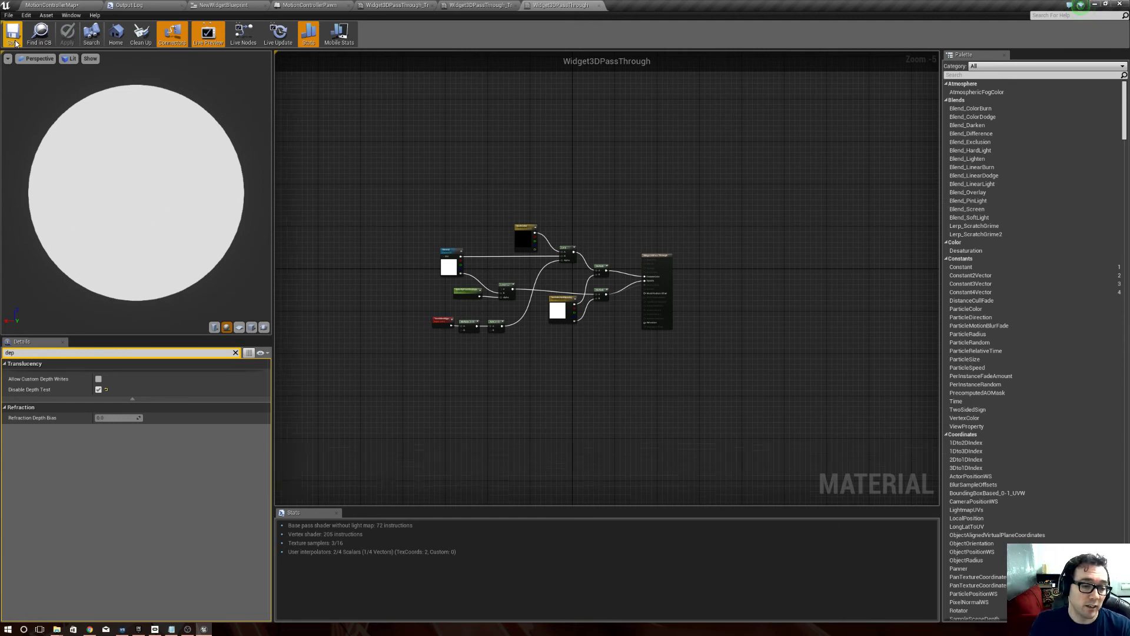
Step: Return to the MotionControllerMap level and launch a VR Preview
left_click(79, 5)
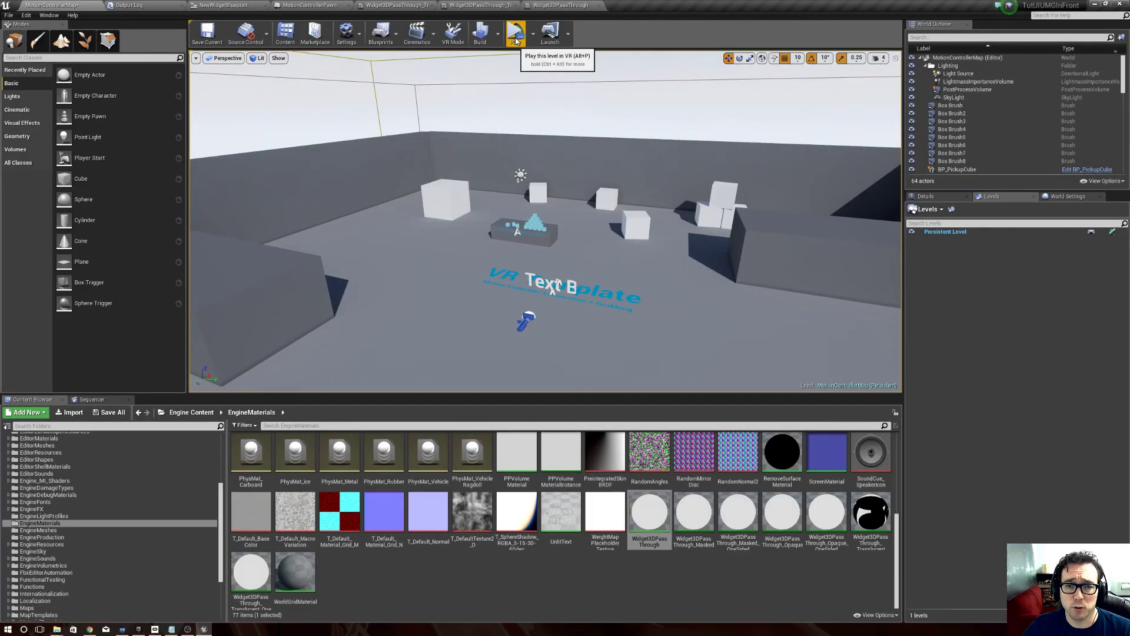
left_click(516, 40)
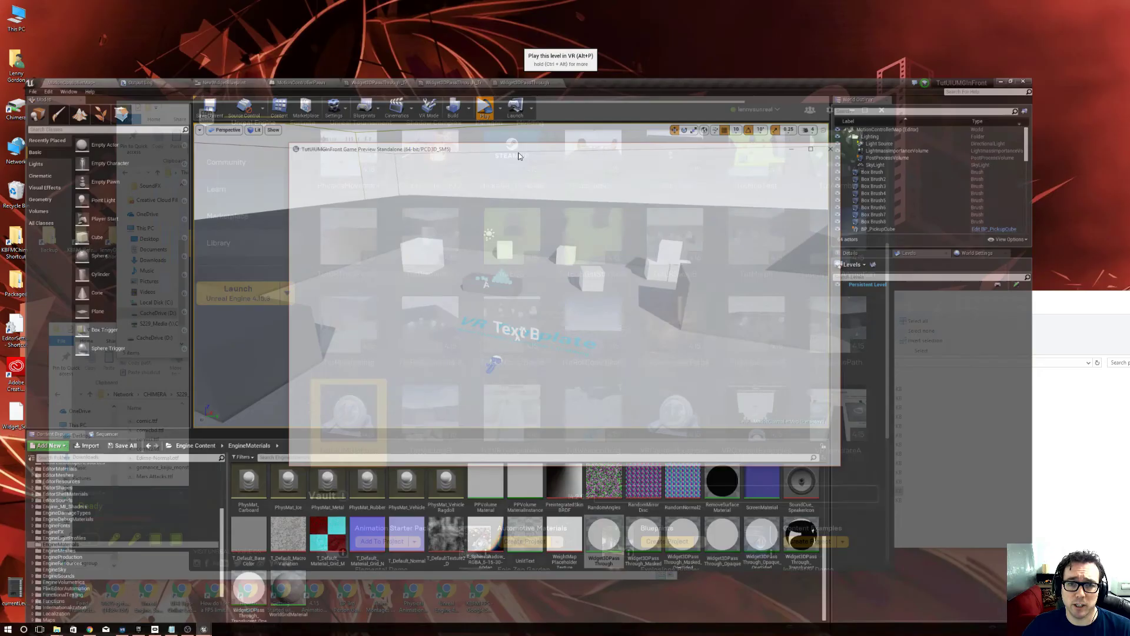